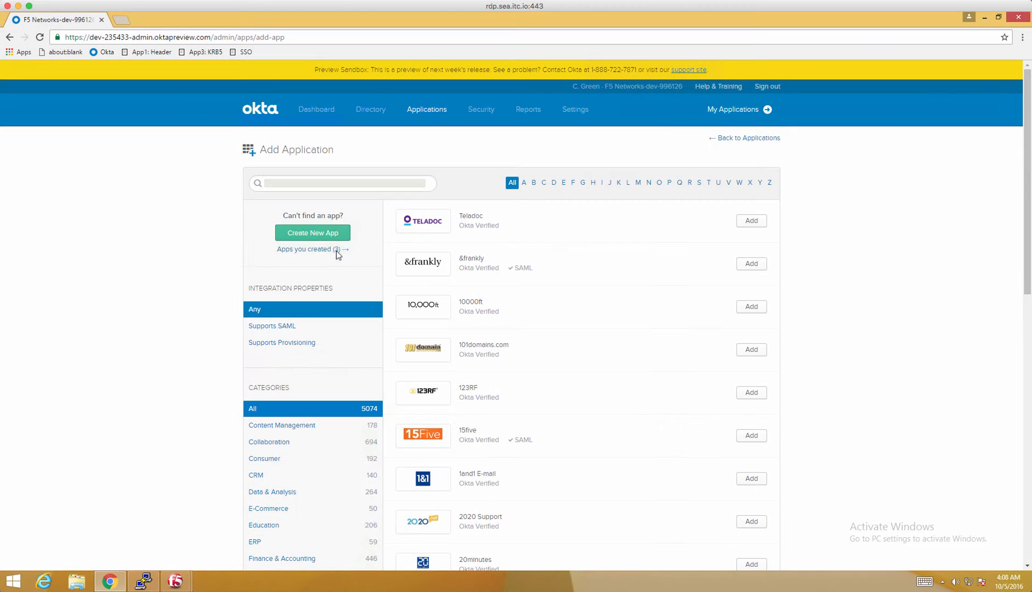
# Create a new SAML 2.0 application integration and set its app name to APM SSO Test.
pyautogui.click(326, 232)
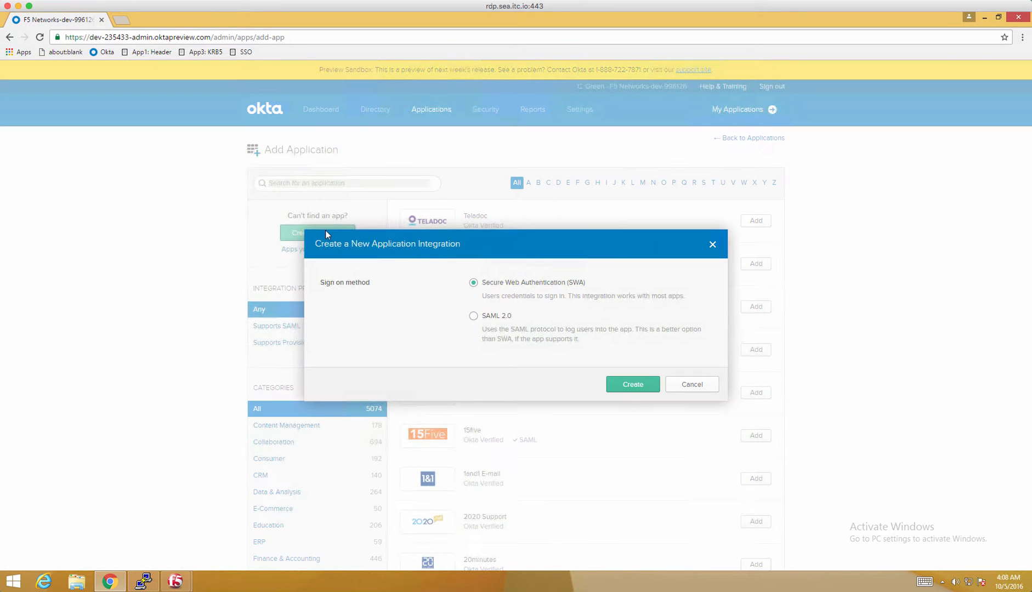
pyautogui.click(496, 316)
pyautogui.click(633, 384)
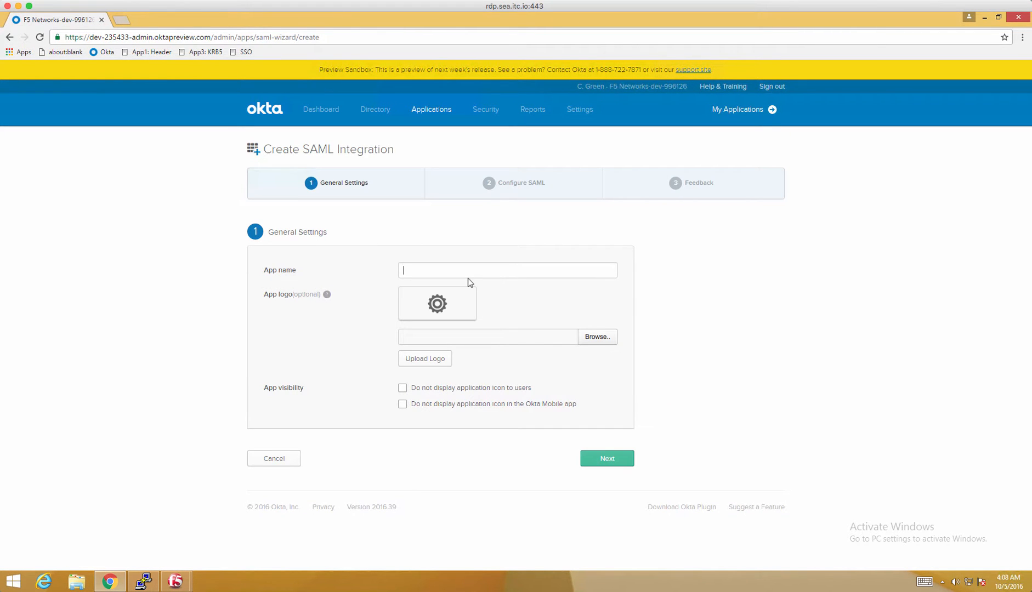
pyautogui.write('APM')
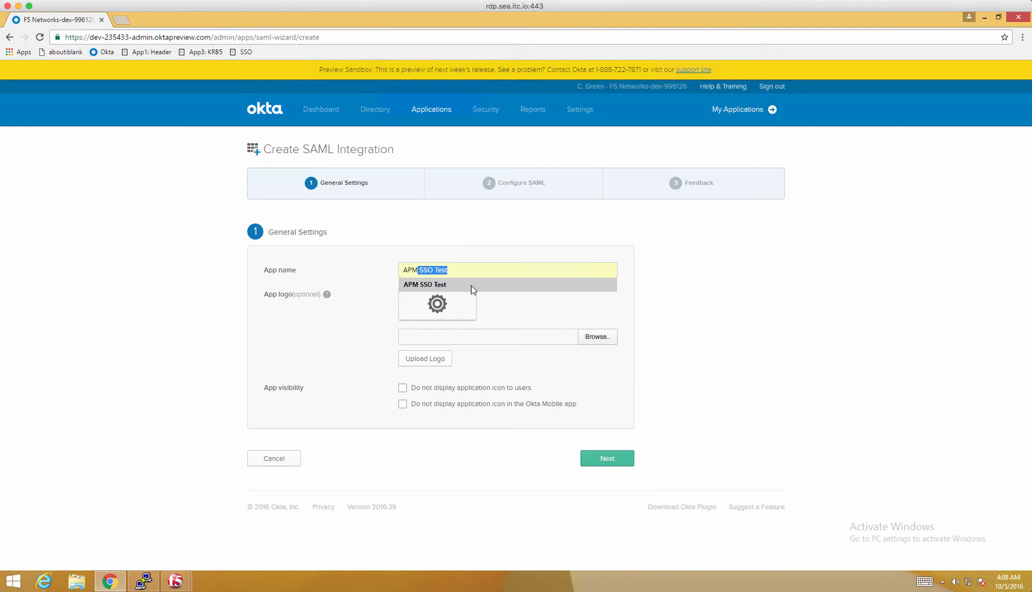
pyautogui.click(471, 285)
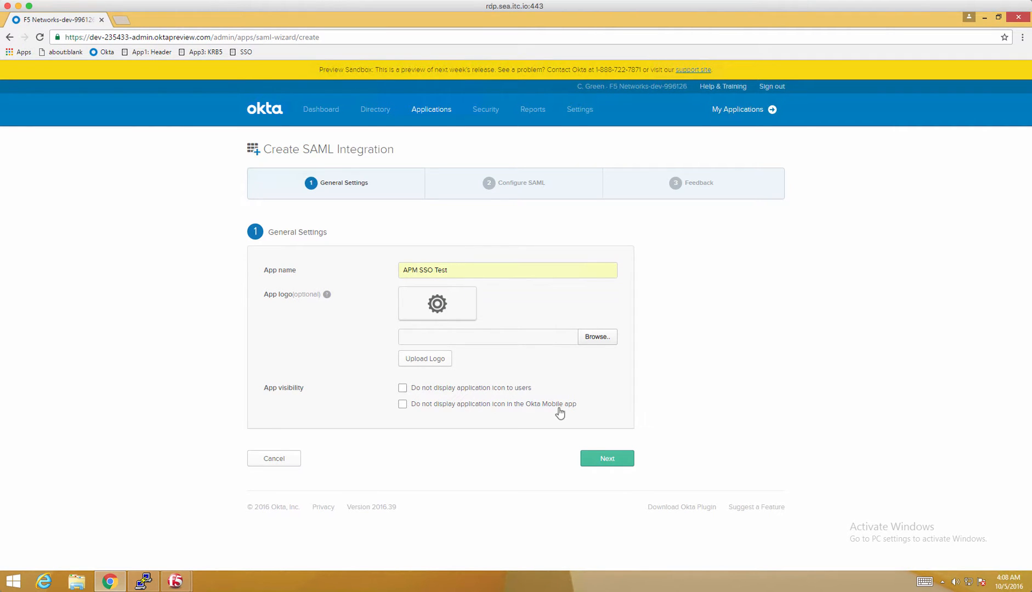
pyautogui.click(604, 464)
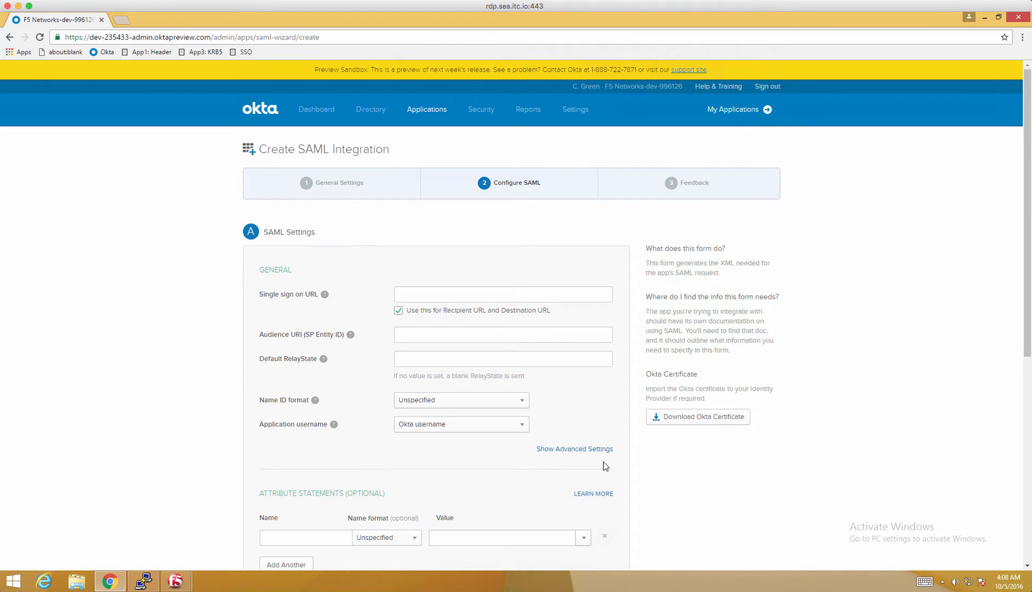
pyautogui.write('https://sso.f5demo.com/sa')
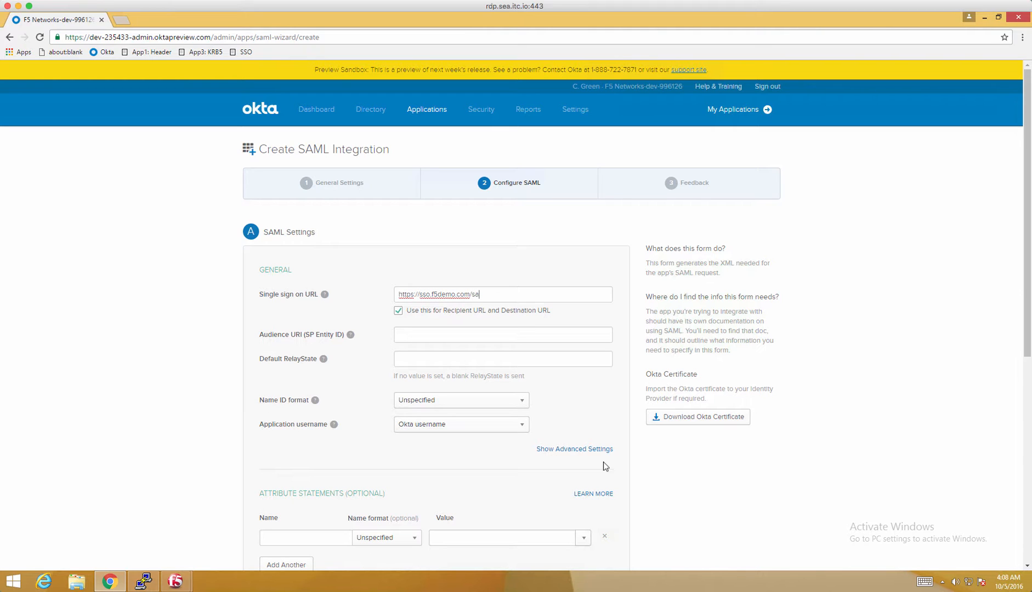
pyautogui.write('ml/sp/profile/post/acs')
pyautogui.press('Tab')
pyautogui.write('https://')
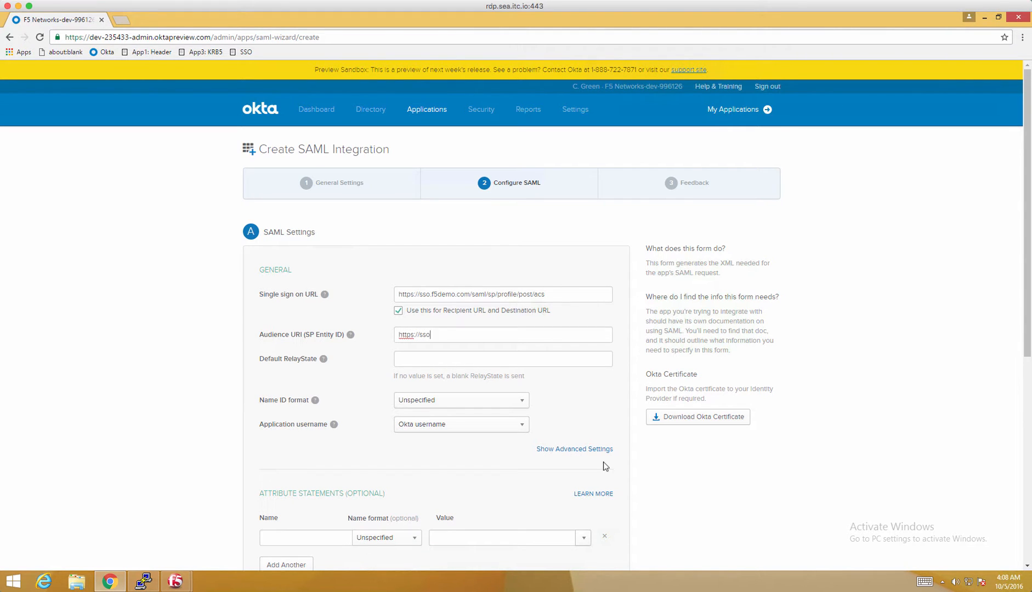
pyautogui.write('sso.f5demo.com')
pyautogui.press('Tab')
pyautogui.scroll(-1, 595, 429)
pyautogui.scroll(-6, 597, 431)
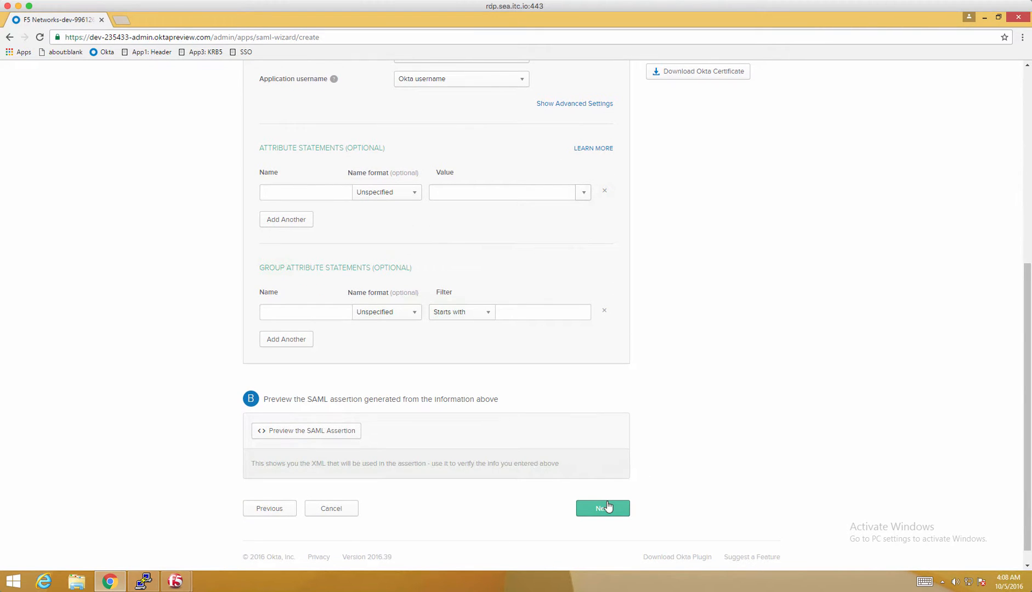
pyautogui.click(607, 508)
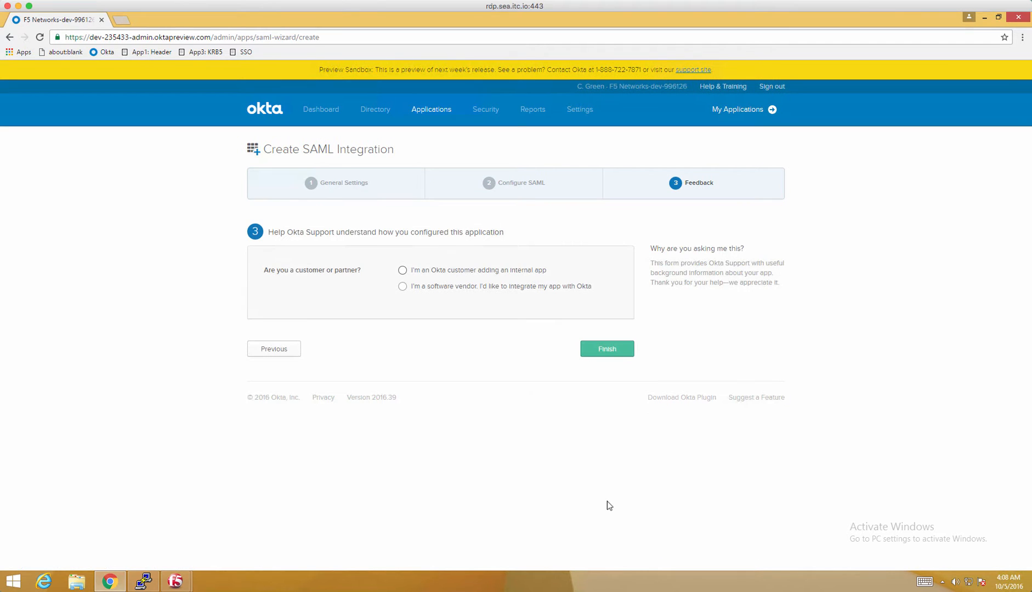
# Answer the feedback form as an Okta customer adding an internal app and mark the app type.
pyautogui.click(442, 273)
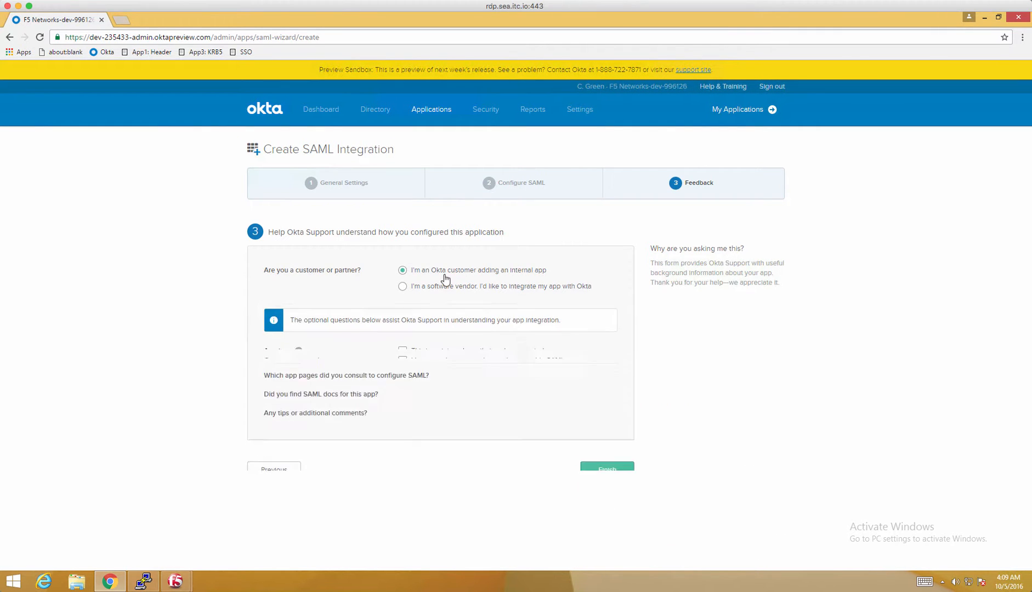
pyautogui.click(433, 361)
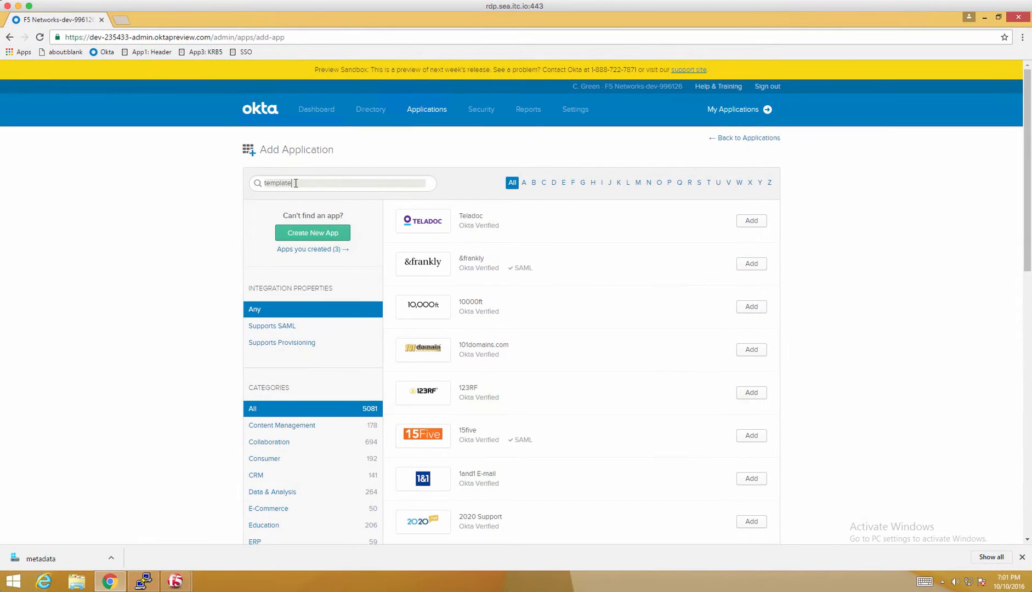
# Find the Template App by searching for "template" and add it with the application label APM SSO.
pyautogui.write('App')
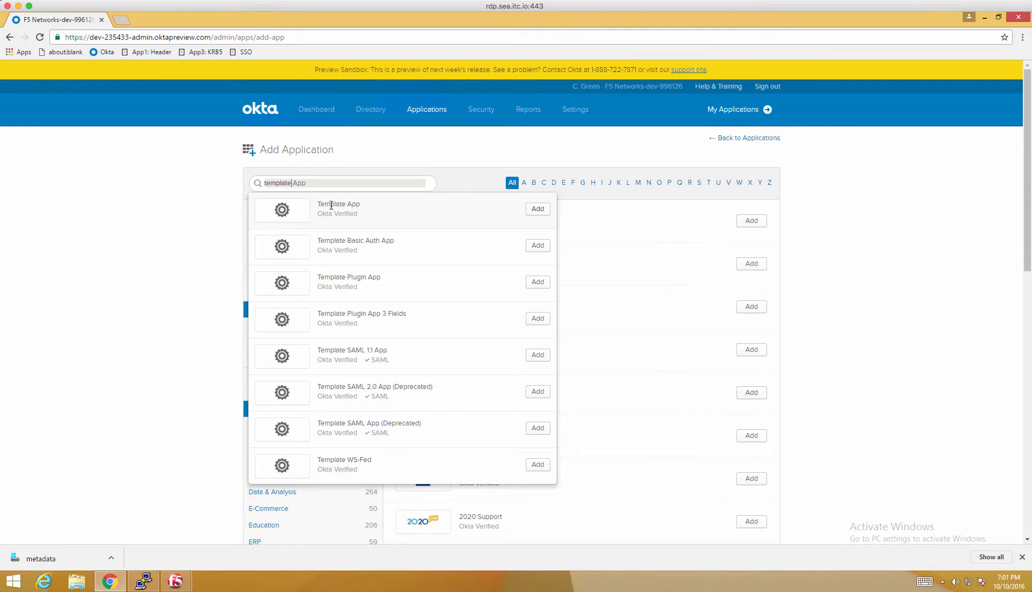
pyautogui.click(536, 210)
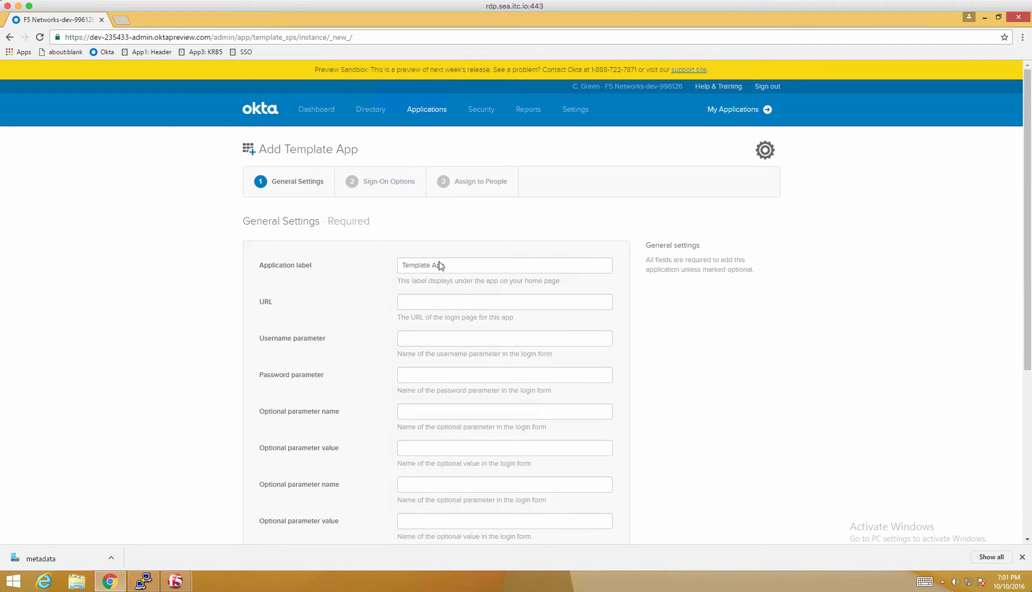
pyautogui.tripleClick(438, 265)
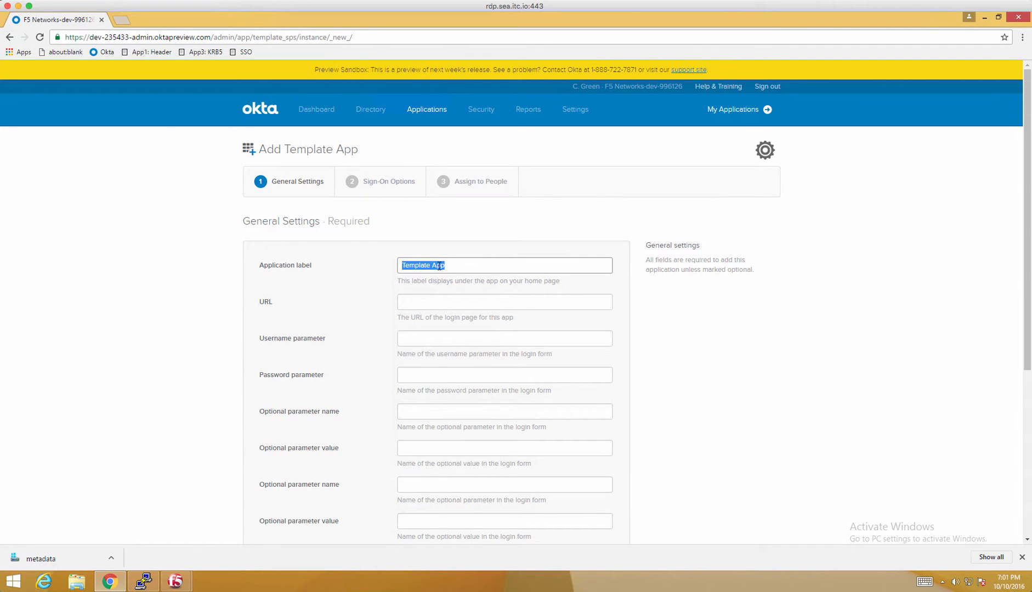
pyautogui.write('A')
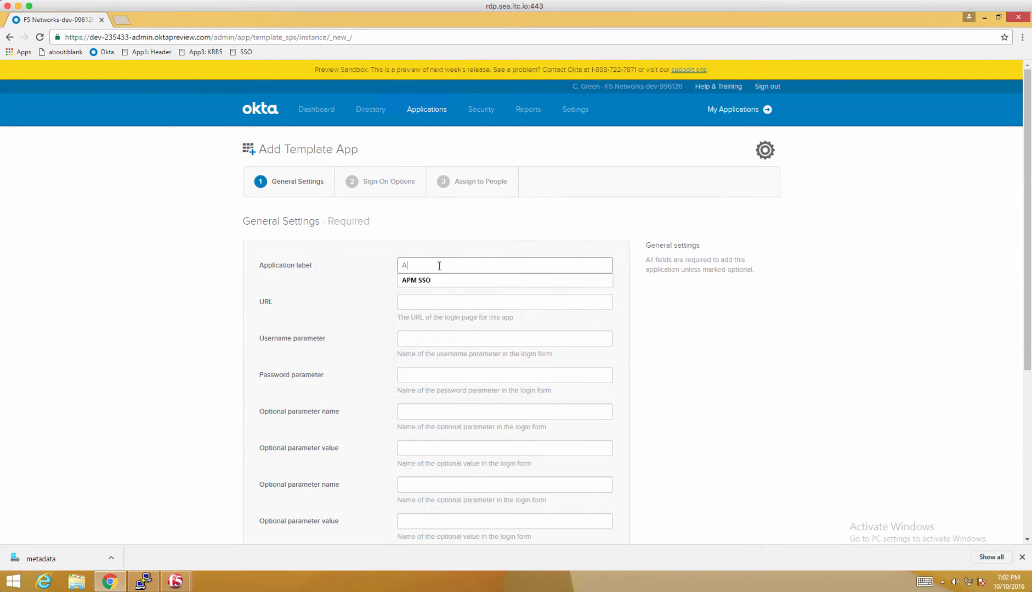
pyautogui.write('PM SSO')
pyautogui.click(433, 303)
pyautogui.write('https')
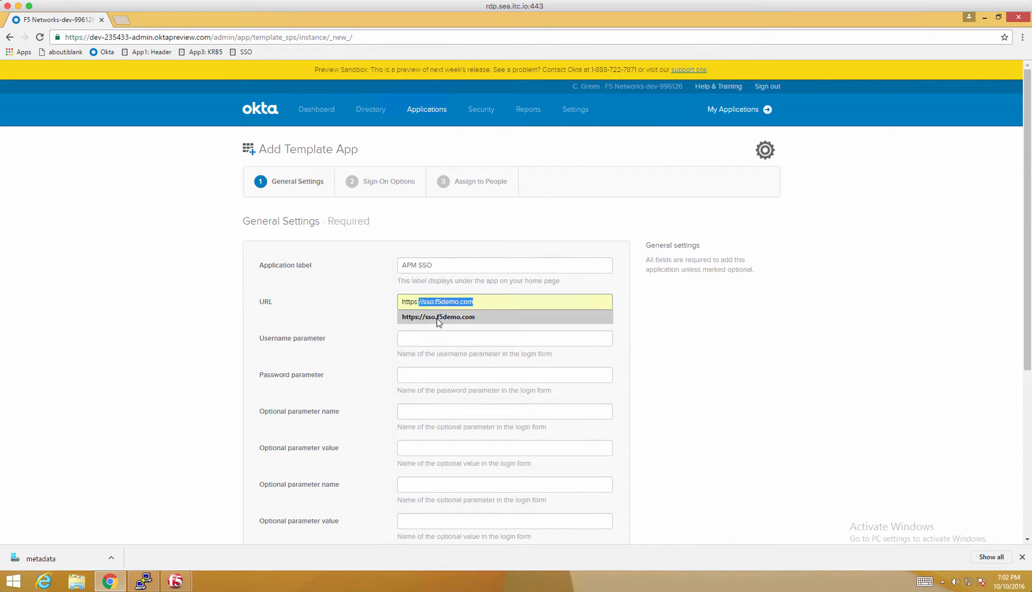
pyautogui.click(437, 318)
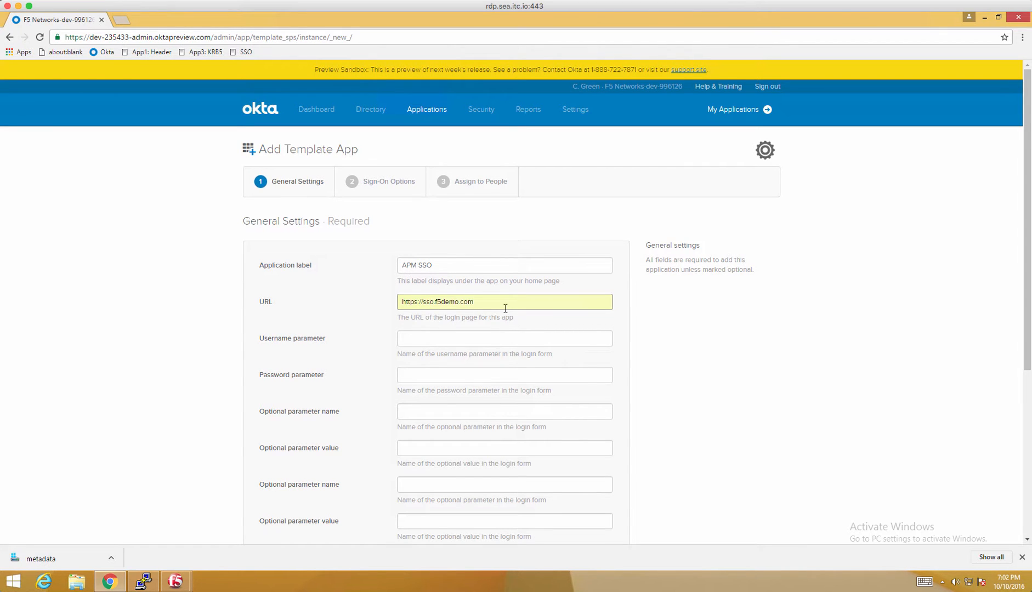
pyautogui.write('/my.policy')
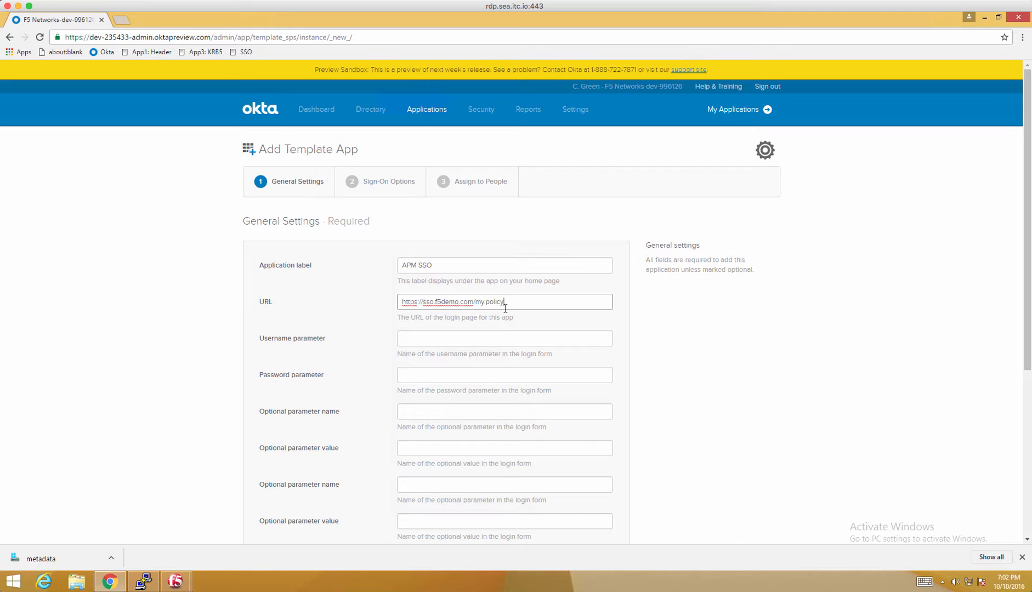
pyautogui.click(478, 332)
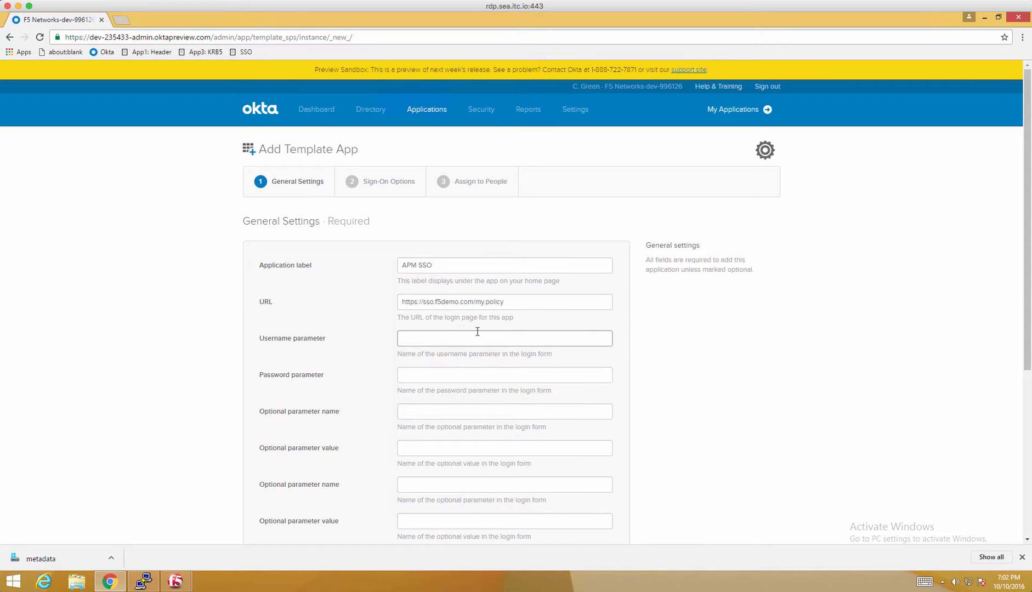
pyautogui.write('username')
pyautogui.press('Tab')
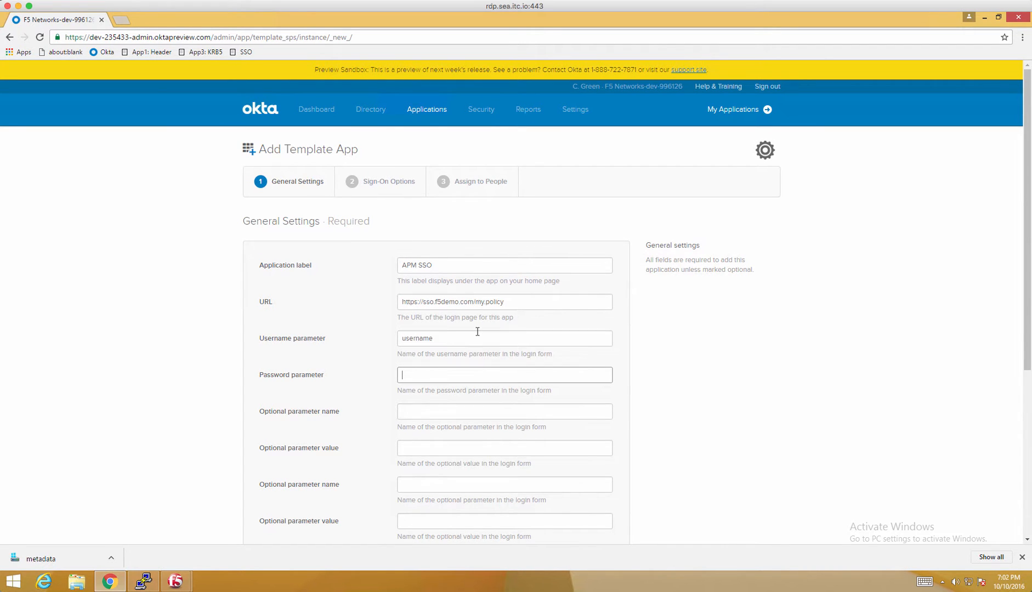
pyautogui.write('password')
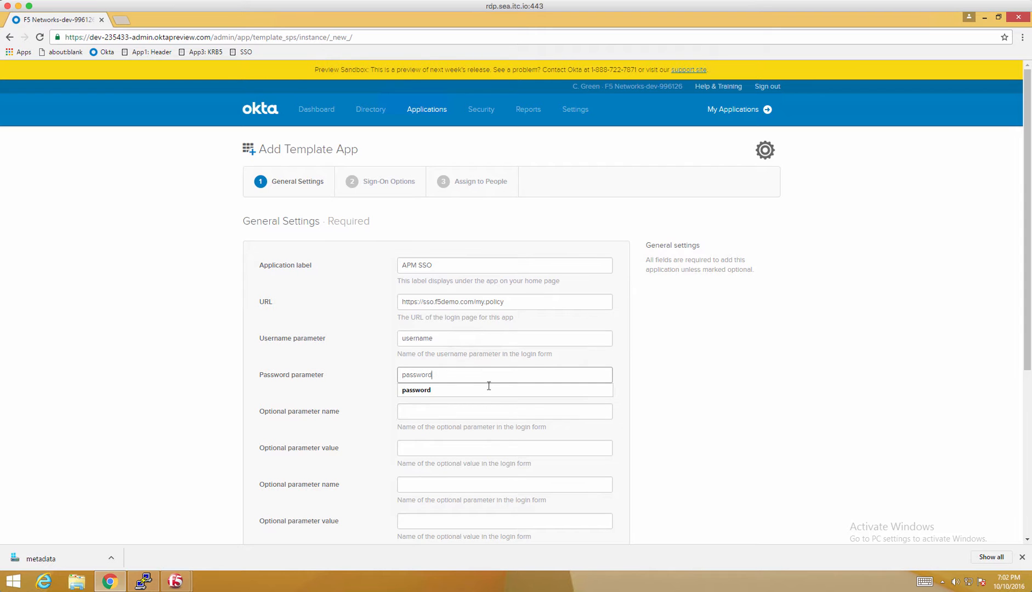
pyautogui.click(621, 410)
# Hide the application icon from users and the Okta Mobile App, turn off automatic login, and continue to the sign-on options.
pyautogui.scroll(-4, 623, 411)
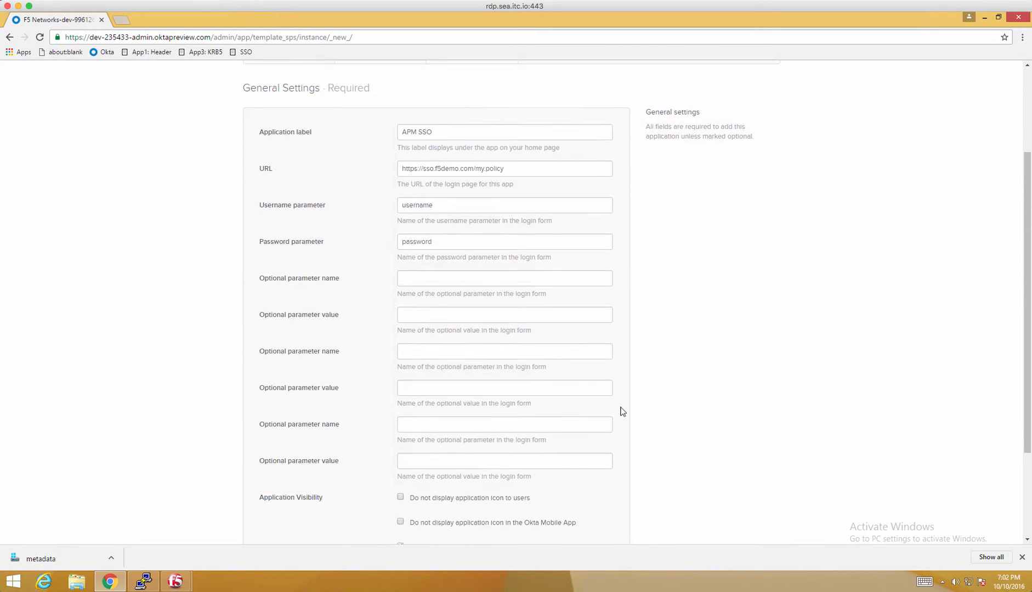
pyautogui.scroll(-2, 622, 412)
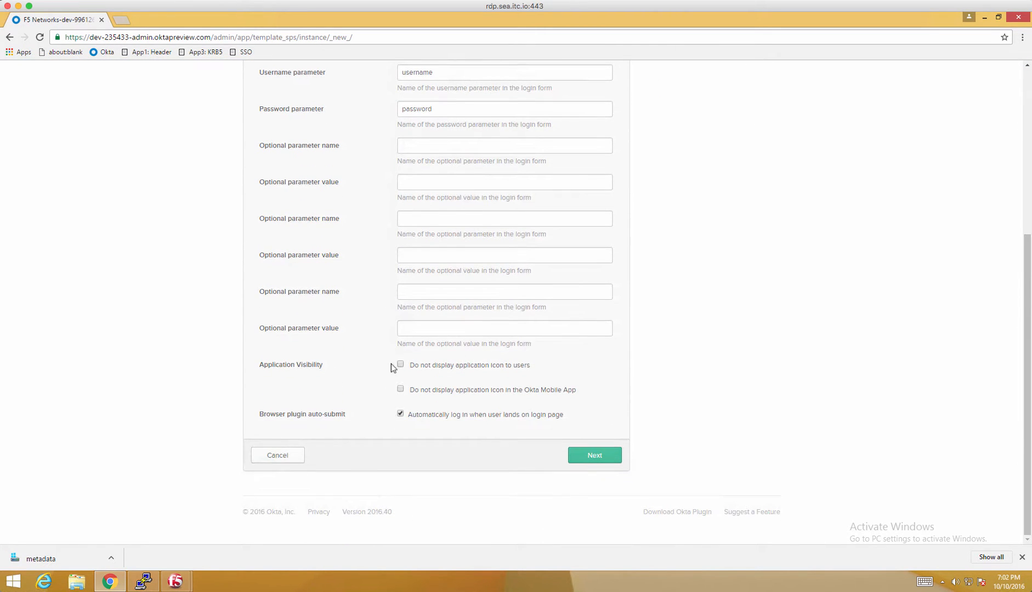
pyautogui.click(401, 390)
pyautogui.click(401, 415)
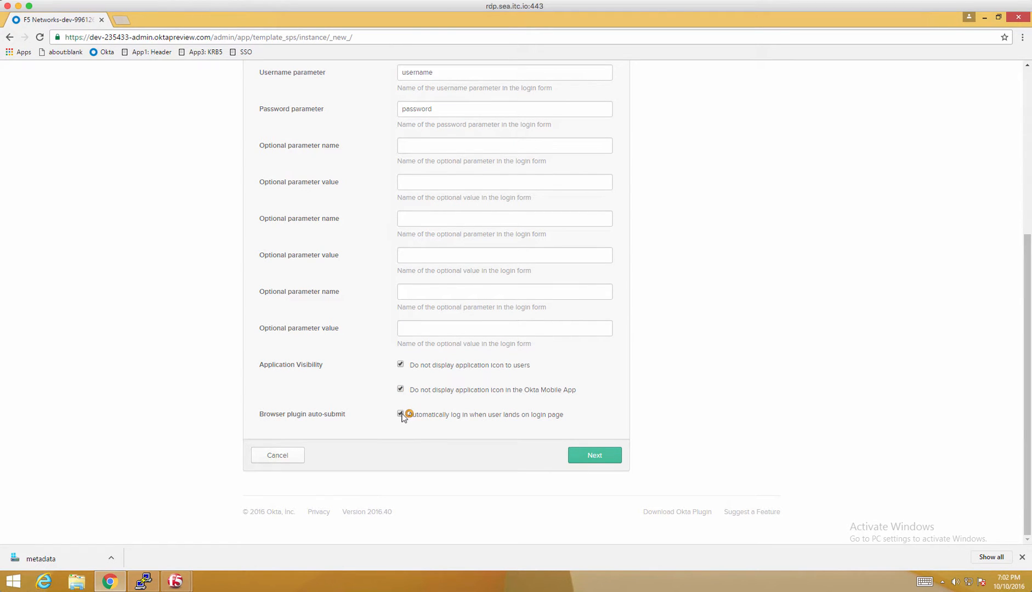
pyautogui.click(592, 459)
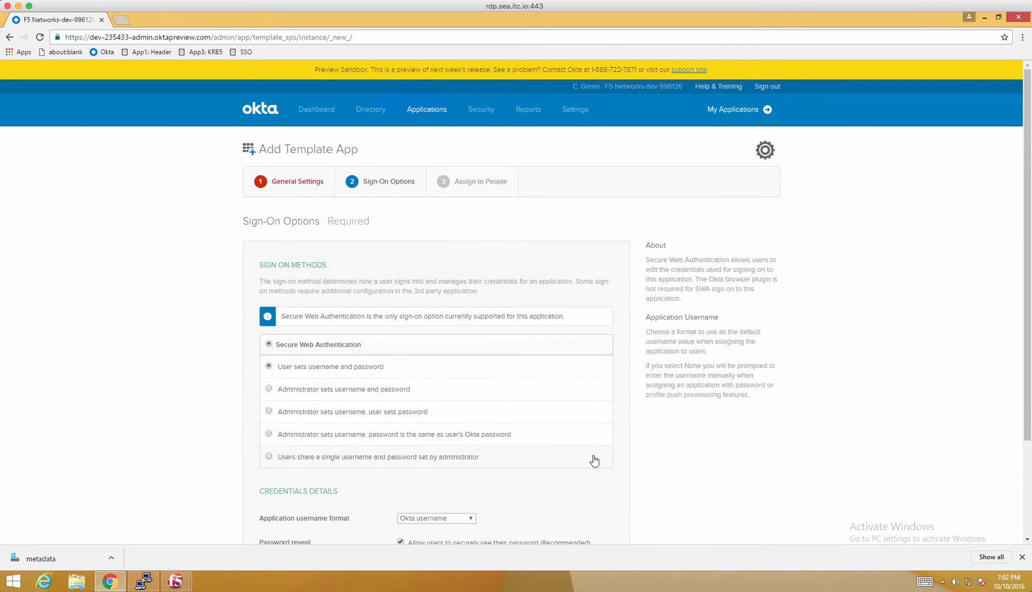
# Choose the sign-on method where the administrator sets the username and the password matches the user's Okta password, and continue.
pyautogui.click(390, 434)
pyautogui.scroll(-3, 619, 463)
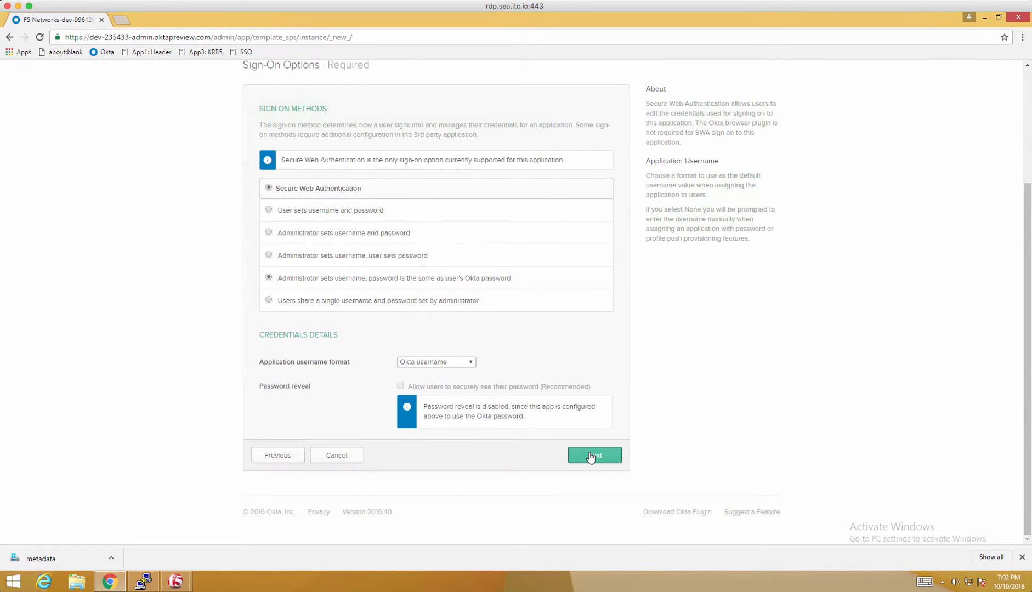
pyautogui.click(592, 455)
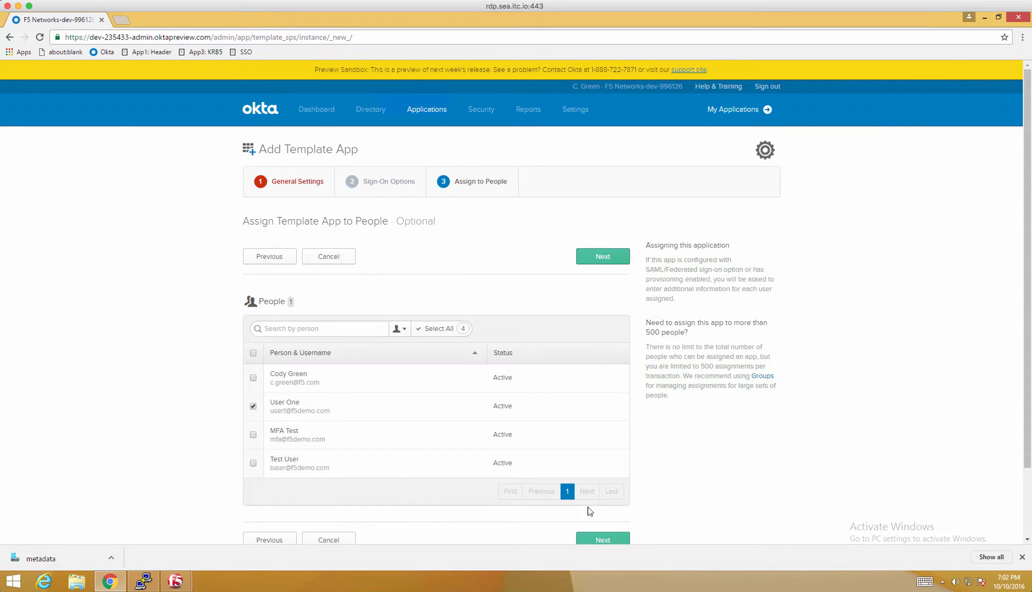
# Assign the template app to the selected user with the default Okta username and finish adding it.
pyautogui.click(607, 540)
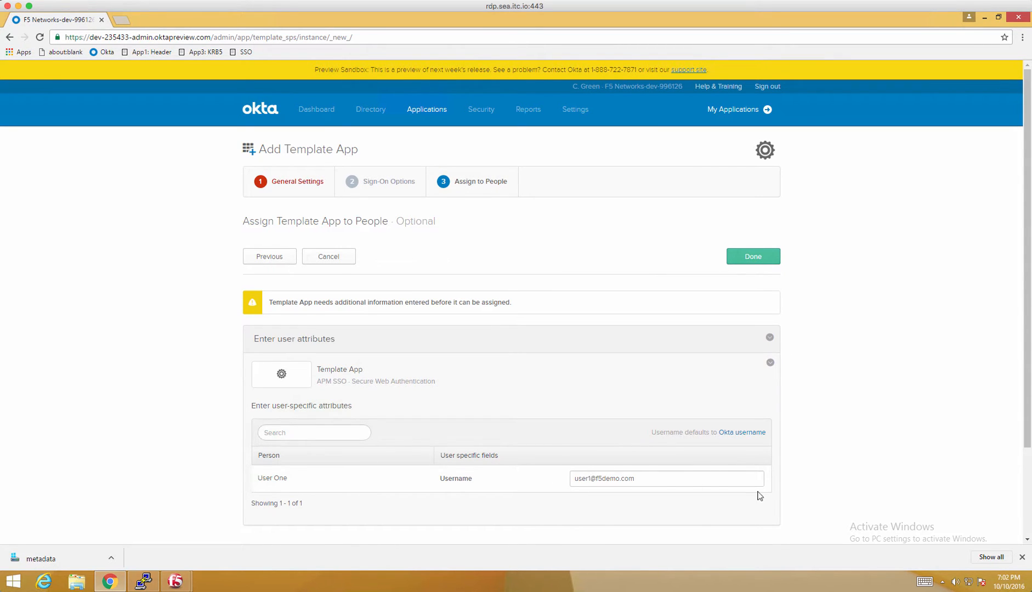
pyautogui.click(759, 254)
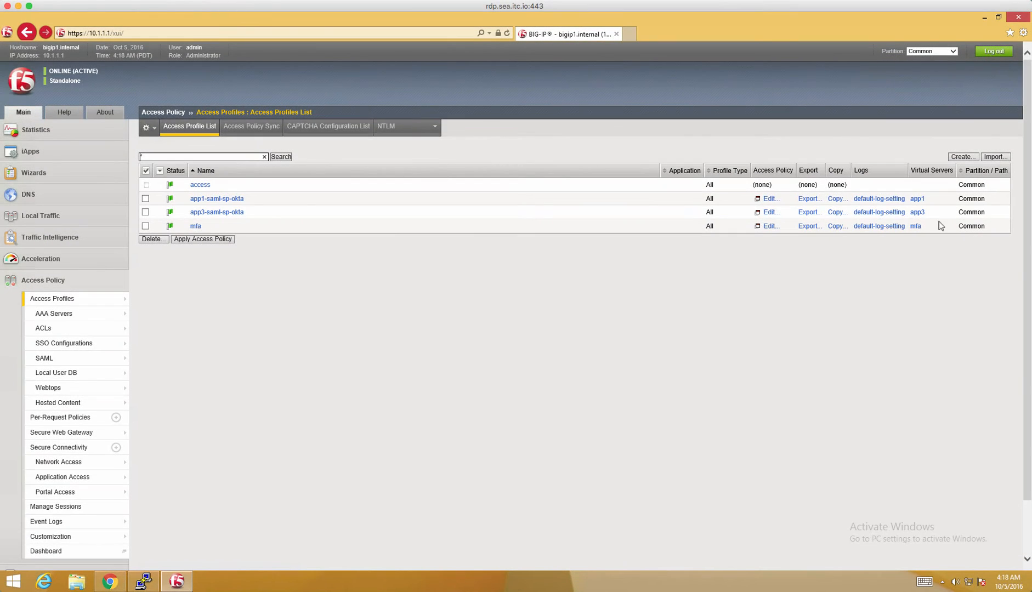
# In the BIG-IP console, start a new access profile named Okta-SSO with profile type All.
pyautogui.click(961, 157)
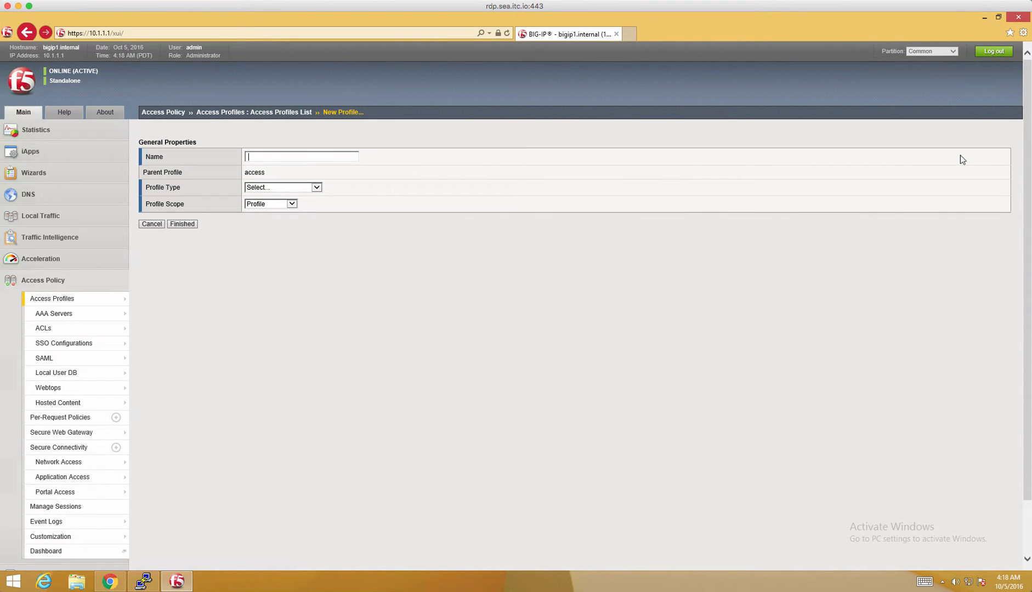
pyautogui.write('Okta-SSO')
pyautogui.click(316, 188)
pyautogui.click(309, 194)
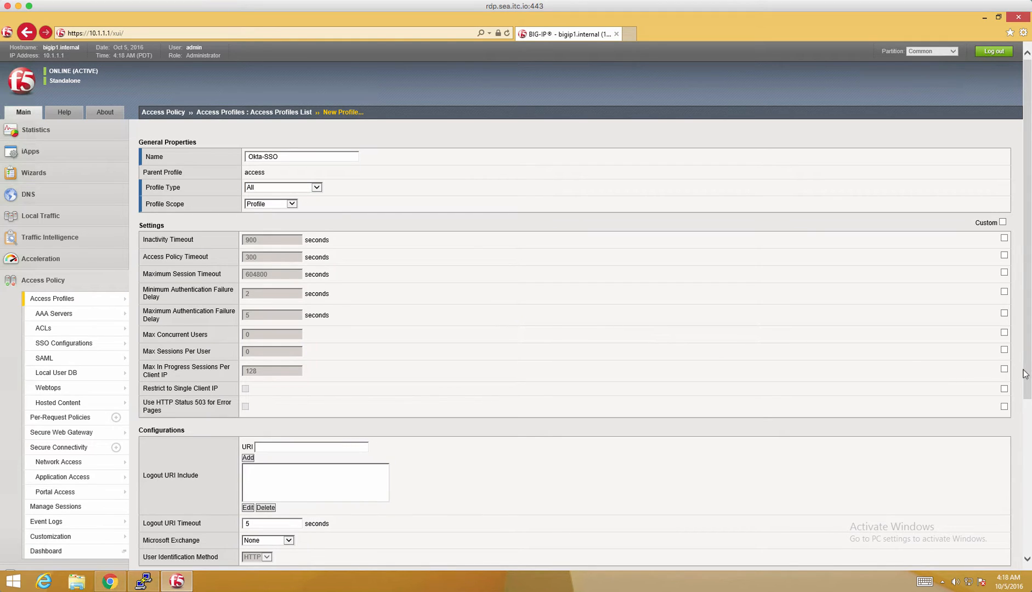
# Add English (en) to the accepted languages and finish creating the access profile.
pyautogui.moveTo(1025, 368); pyautogui.dragTo(1022, 546)
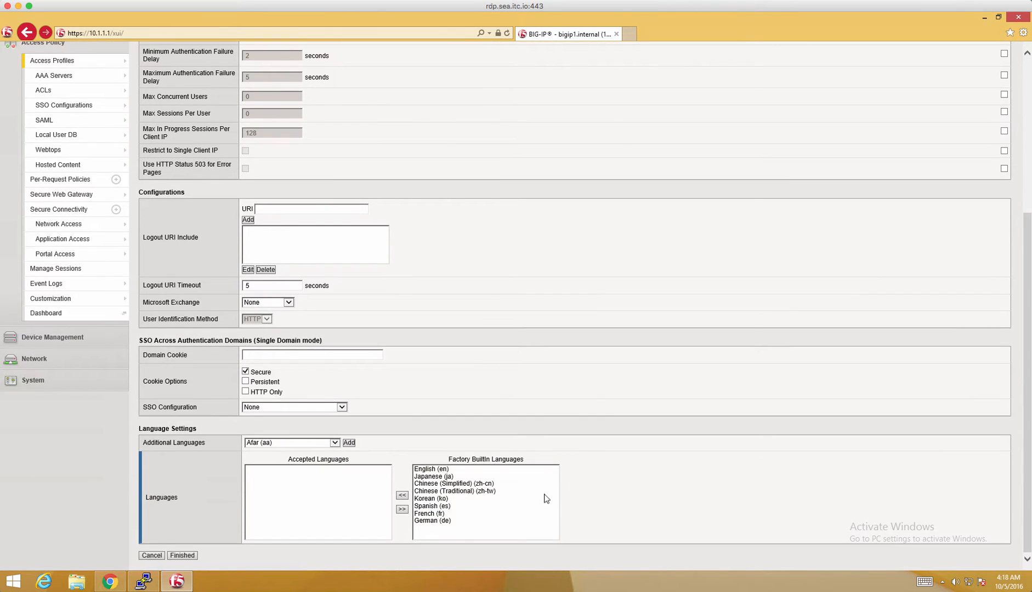
pyautogui.click(428, 470)
pyautogui.click(402, 496)
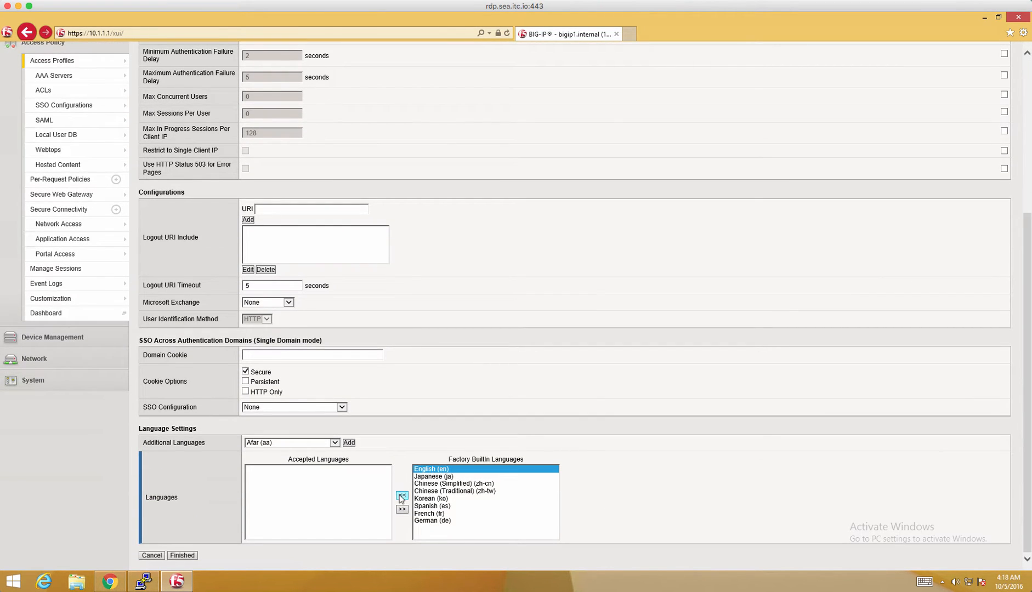
pyautogui.scroll(-1, 208, 538)
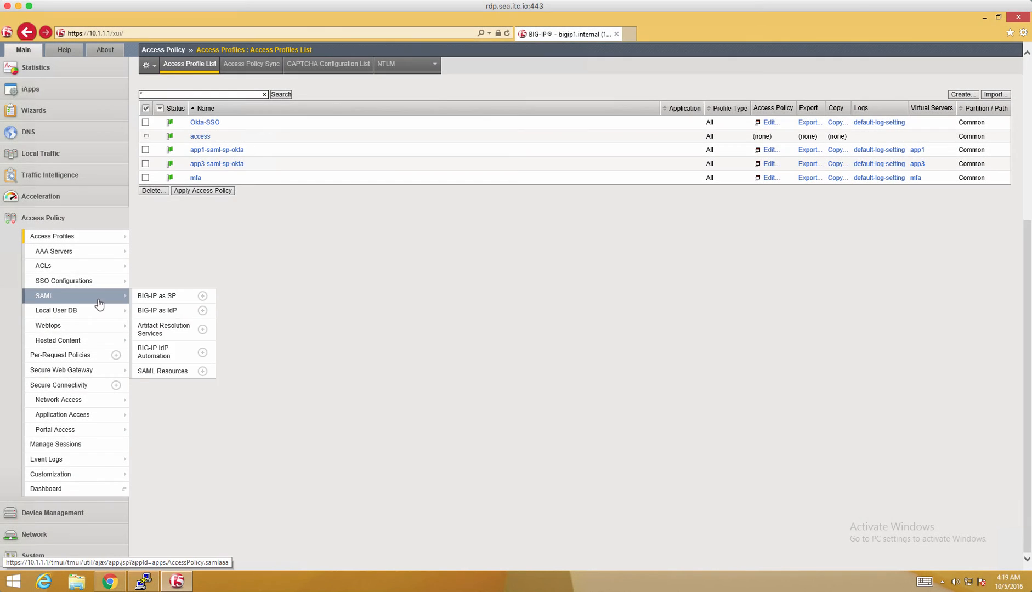
# Start a new external SAML IdP connector created from a metadata file.
pyautogui.click(99, 295)
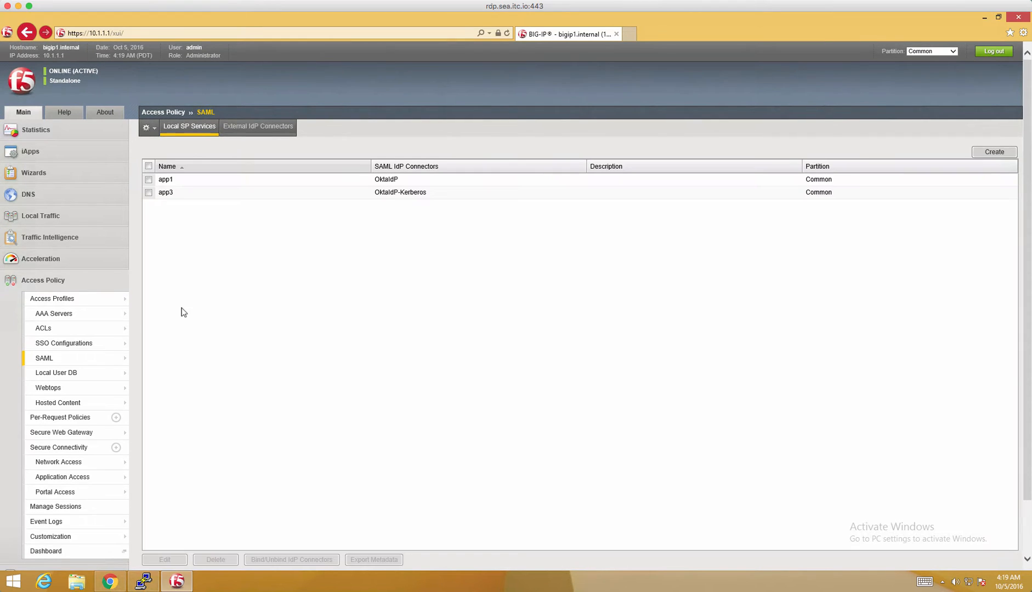
pyautogui.click(251, 131)
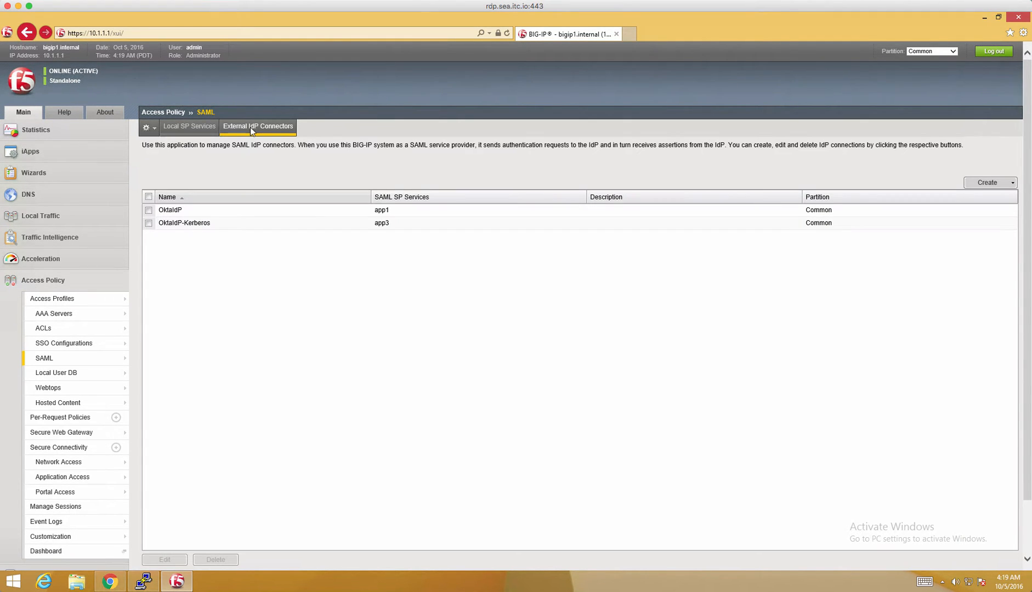
pyautogui.click(1014, 184)
pyautogui.click(990, 211)
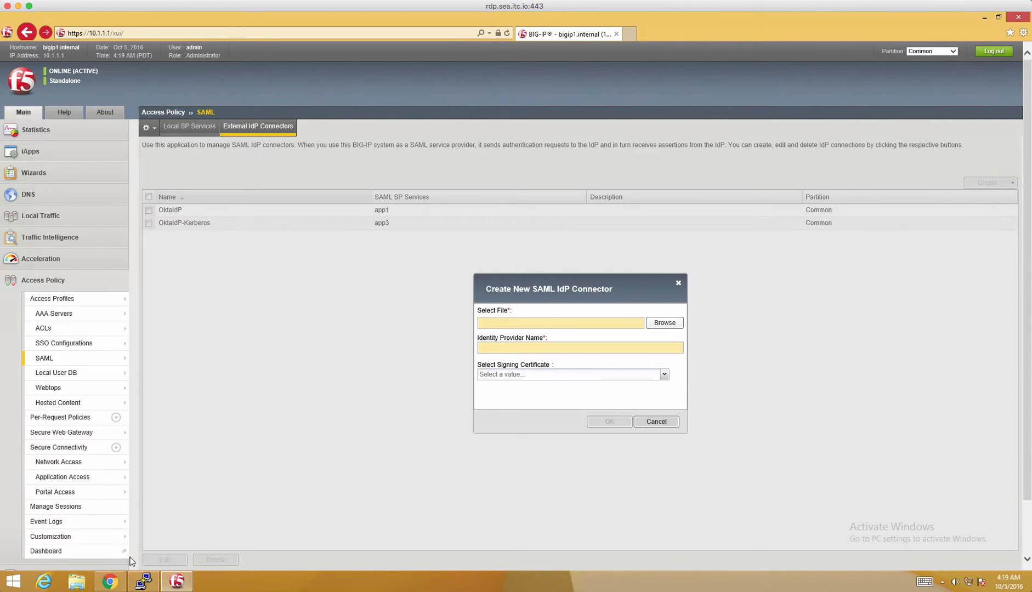
# Switch to the Okta admin console in Chrome and download the Identity Provider metadata from the APM SSO Test application's sign-on settings.
pyautogui.click(113, 578)
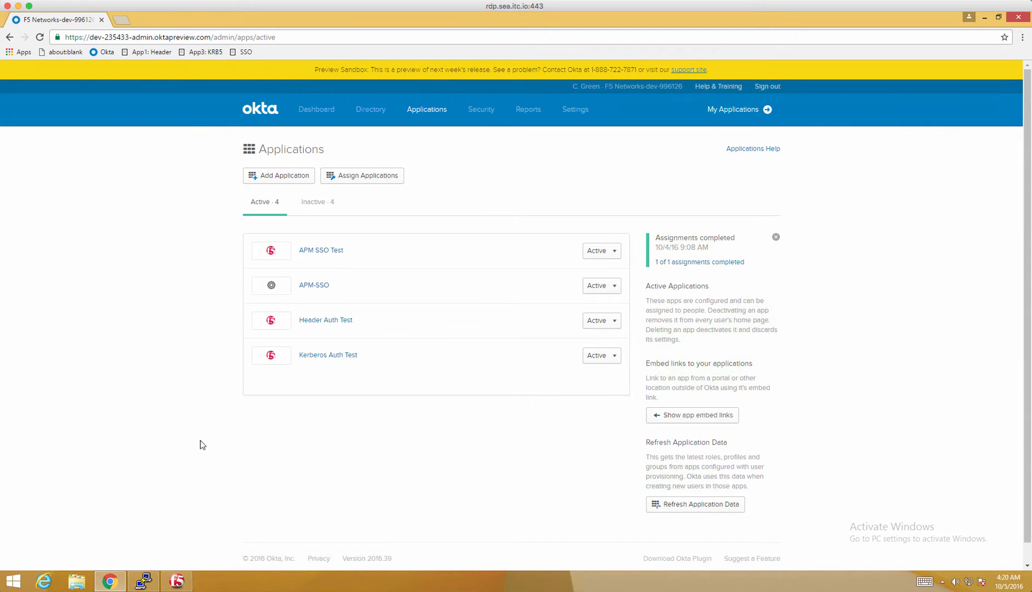
pyautogui.click(335, 252)
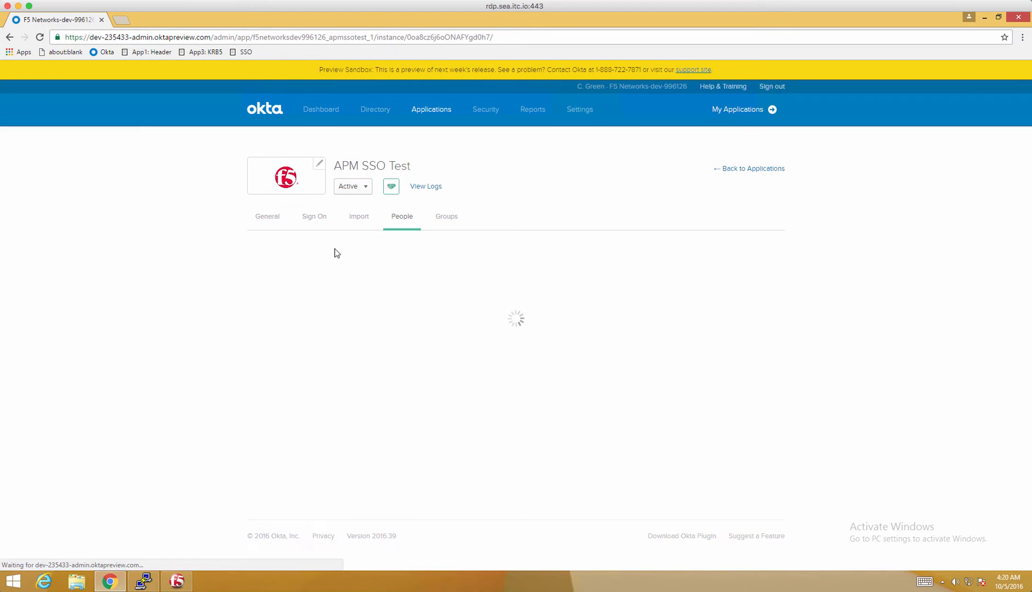
pyautogui.click(269, 219)
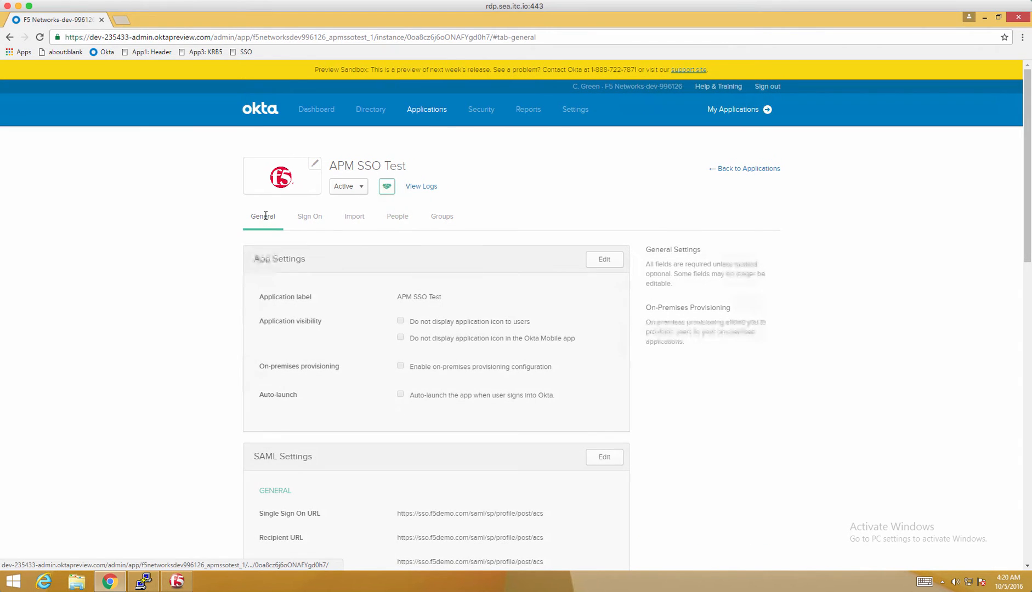
pyautogui.scroll(-1, 335, 288)
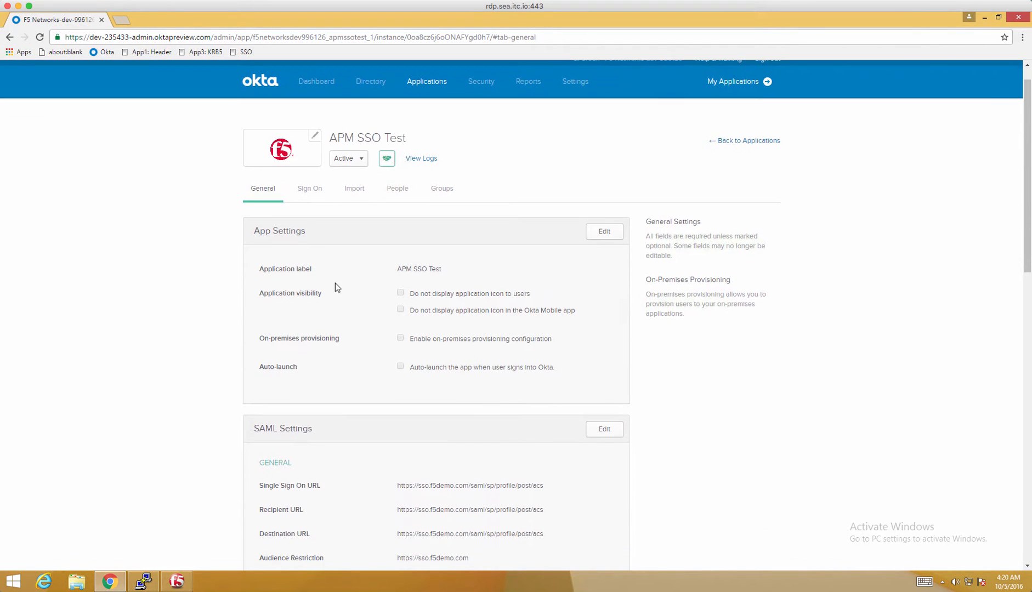
pyautogui.click(320, 195)
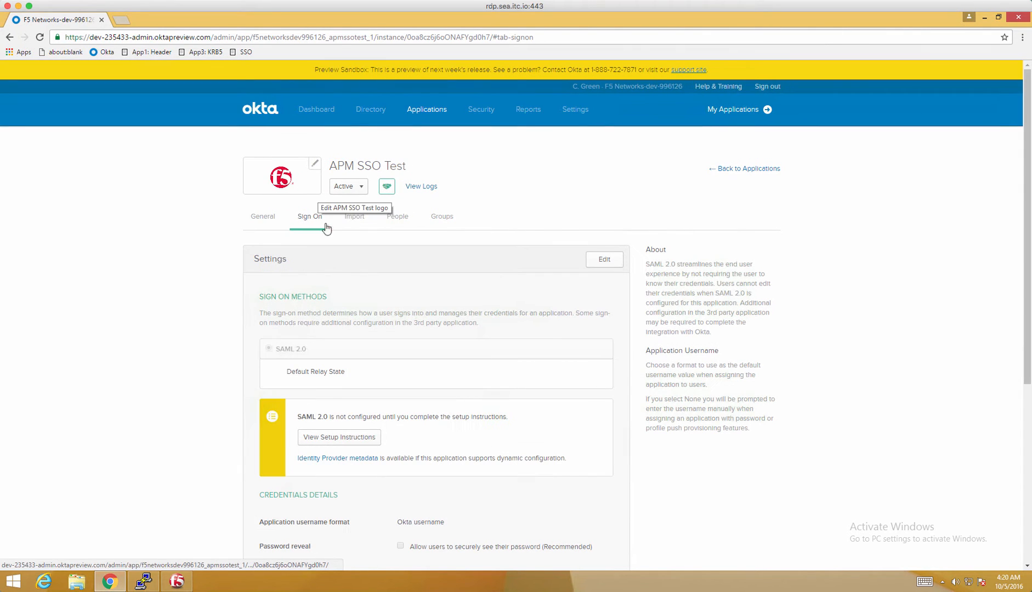
pyautogui.click(346, 459)
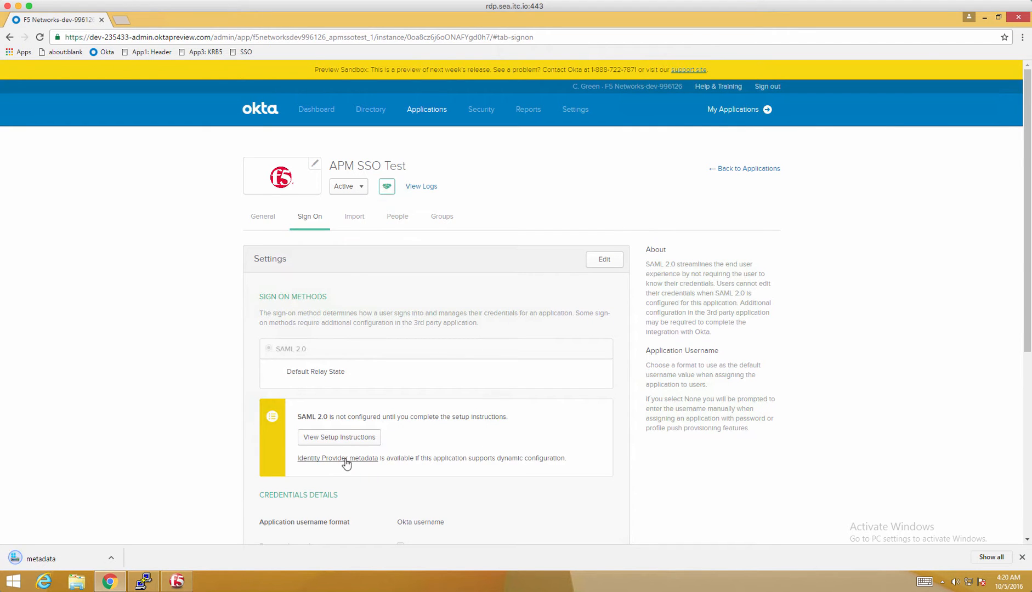
# Back in the BIG-IP console, create the IdP connector from the downloaded metadata file with the identity provider name OktaIdP-SSO.
pyautogui.click(176, 581)
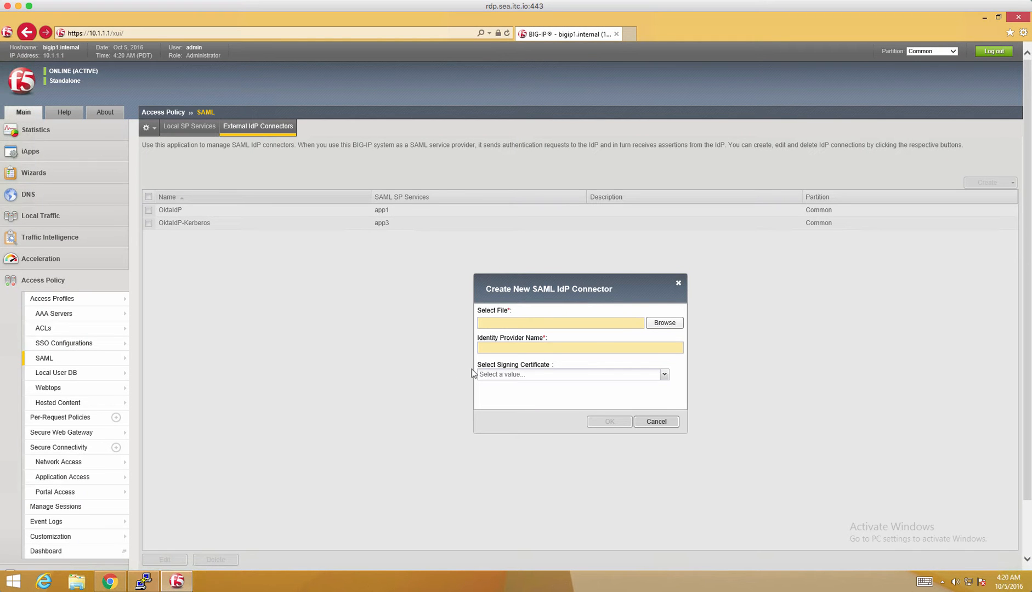
pyautogui.click(659, 323)
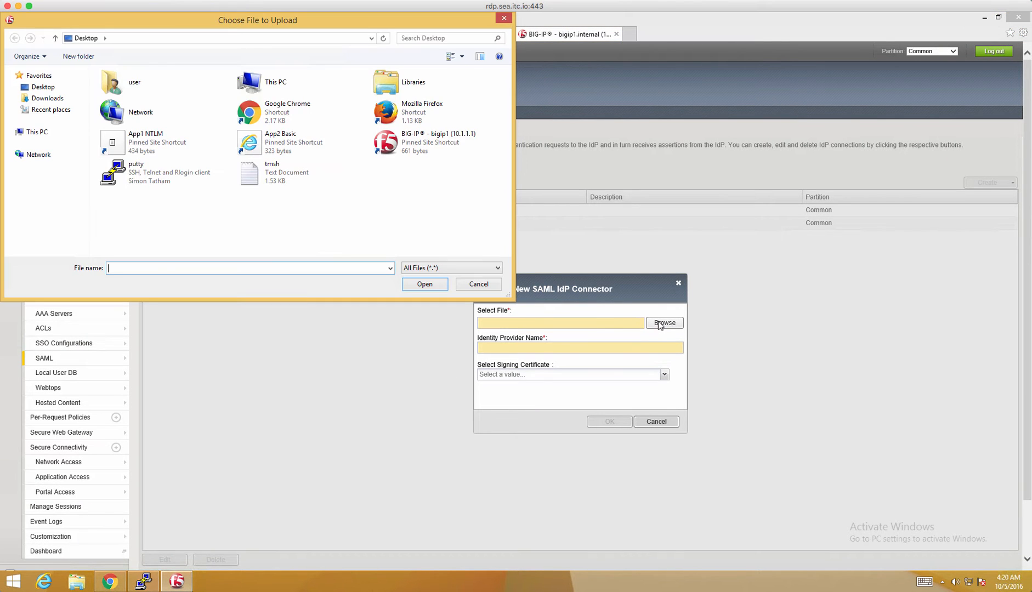
pyautogui.click(48, 99)
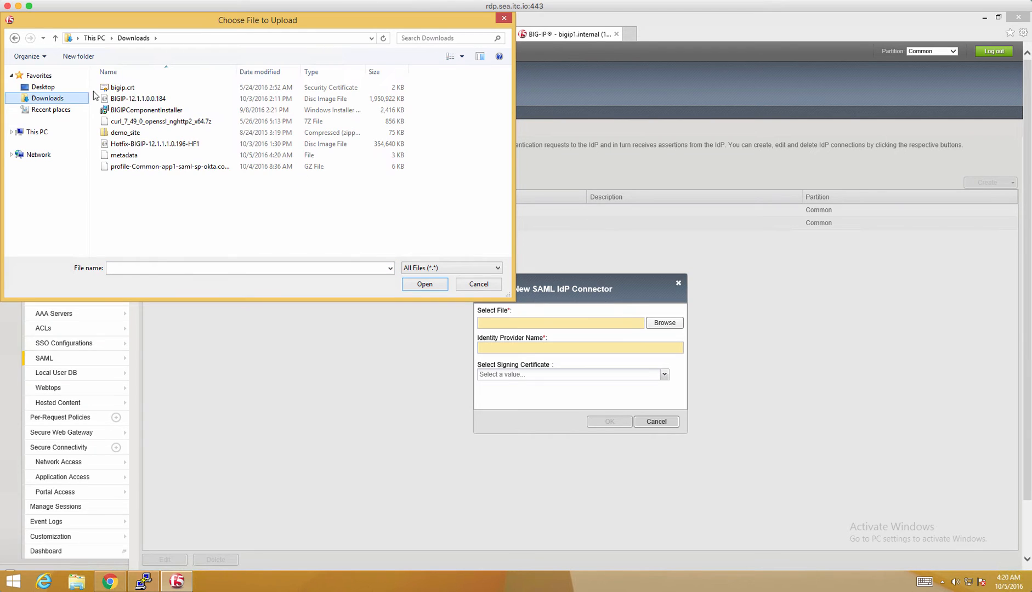
pyautogui.click(261, 72)
pyautogui.doubleClick(129, 87)
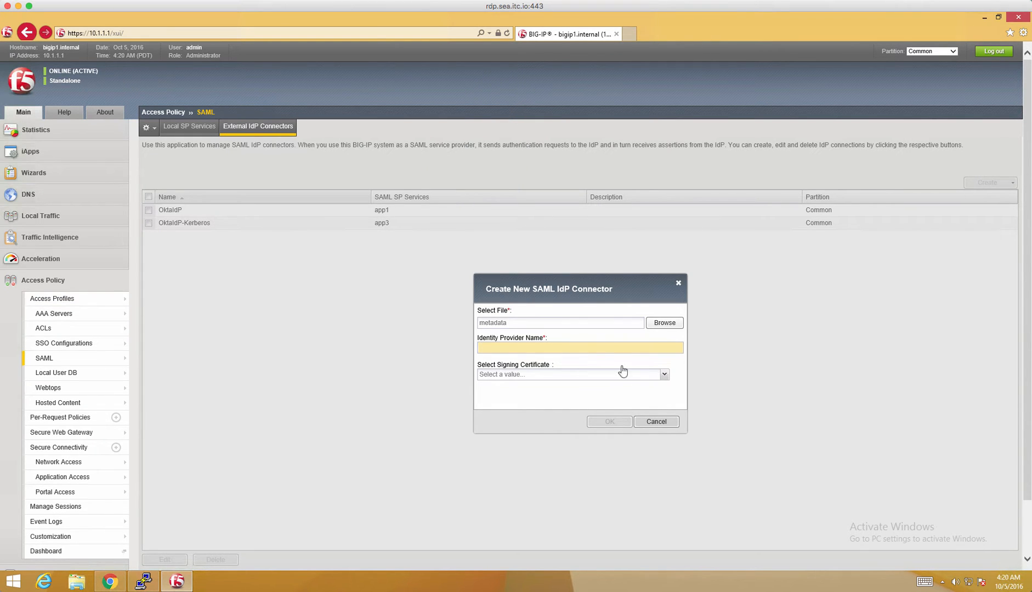
pyautogui.write('OktaIdP-SSO')
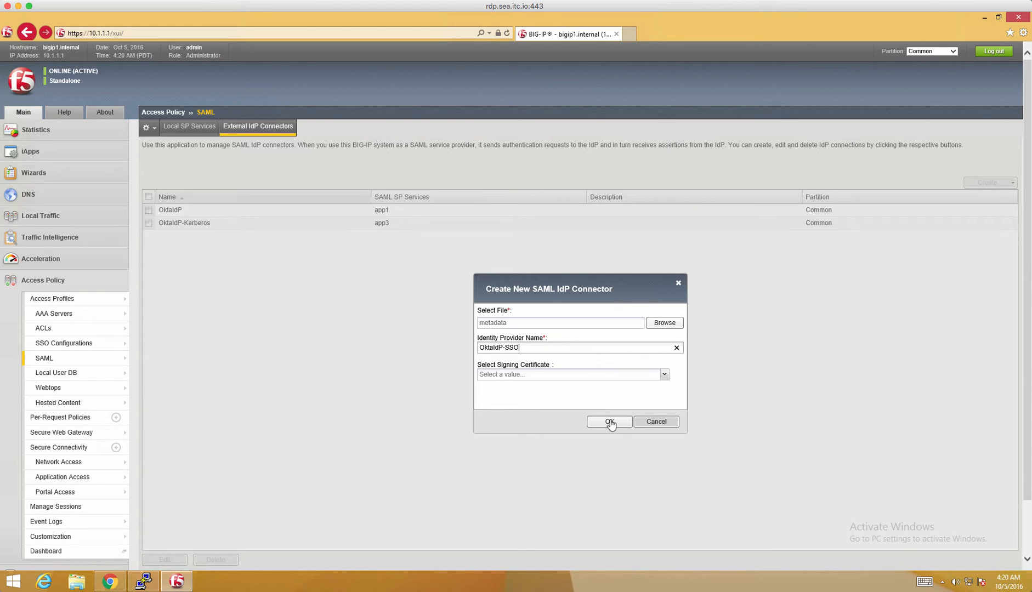
pyautogui.click(610, 422)
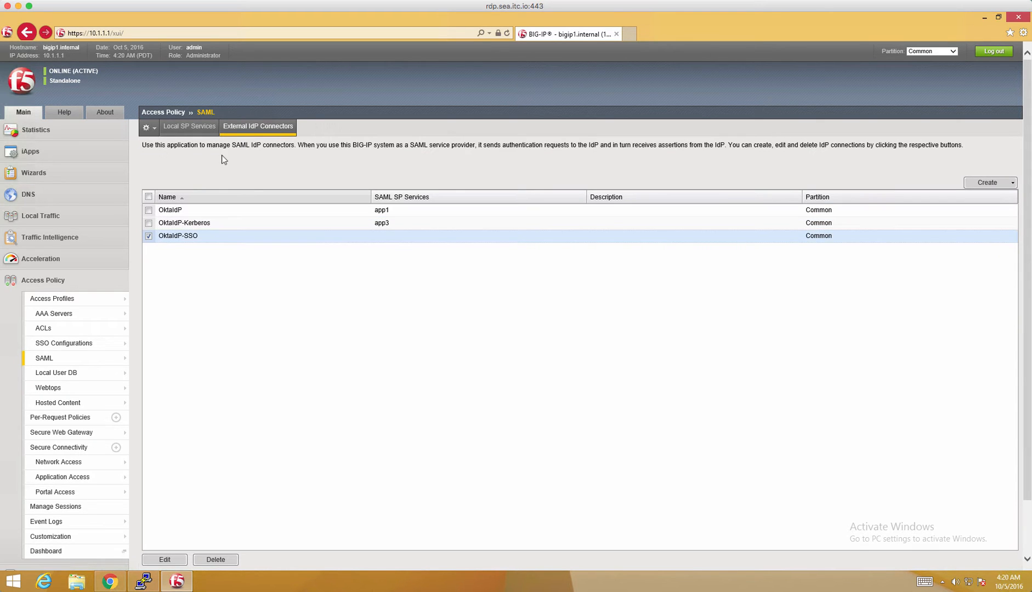
pyautogui.click(198, 134)
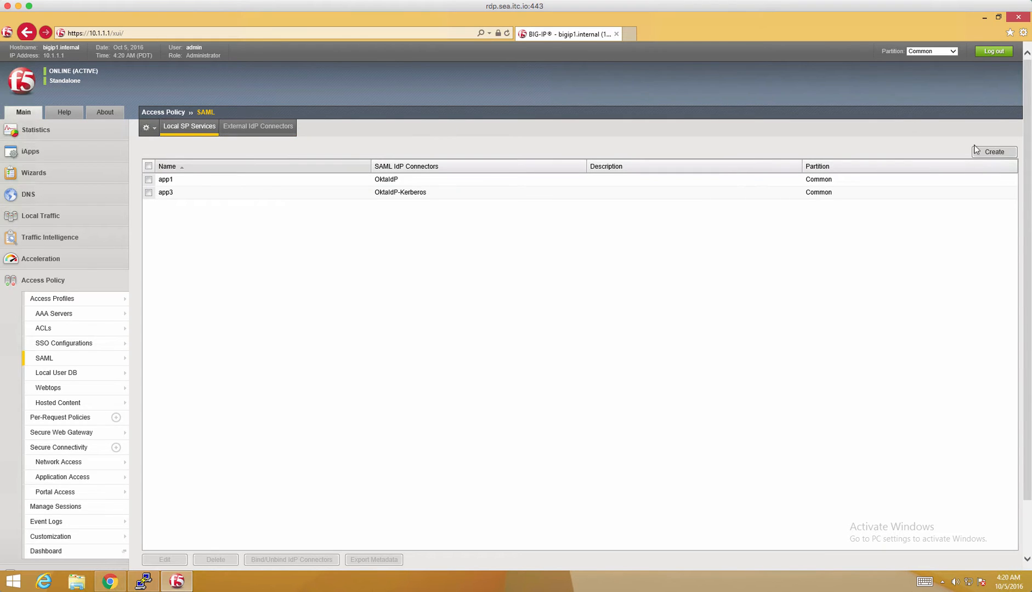
pyautogui.click(984, 155)
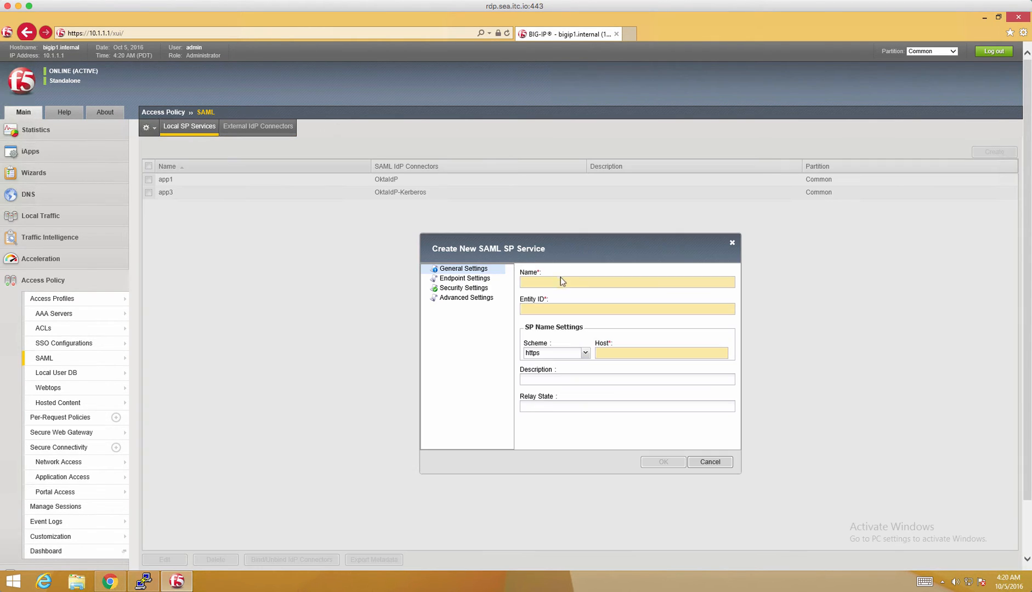
pyautogui.write('sso')
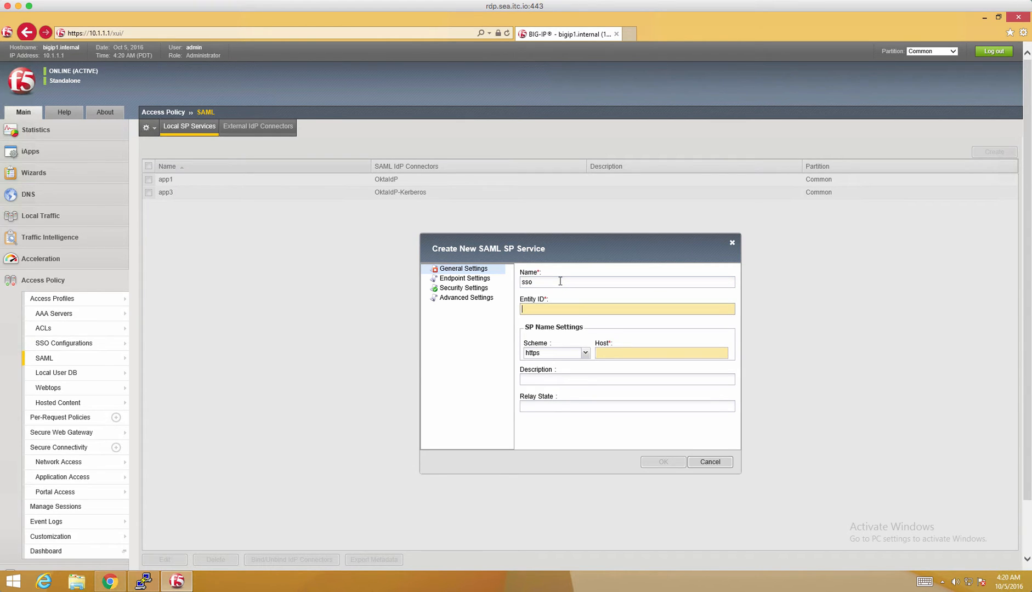
pyautogui.write('https://')
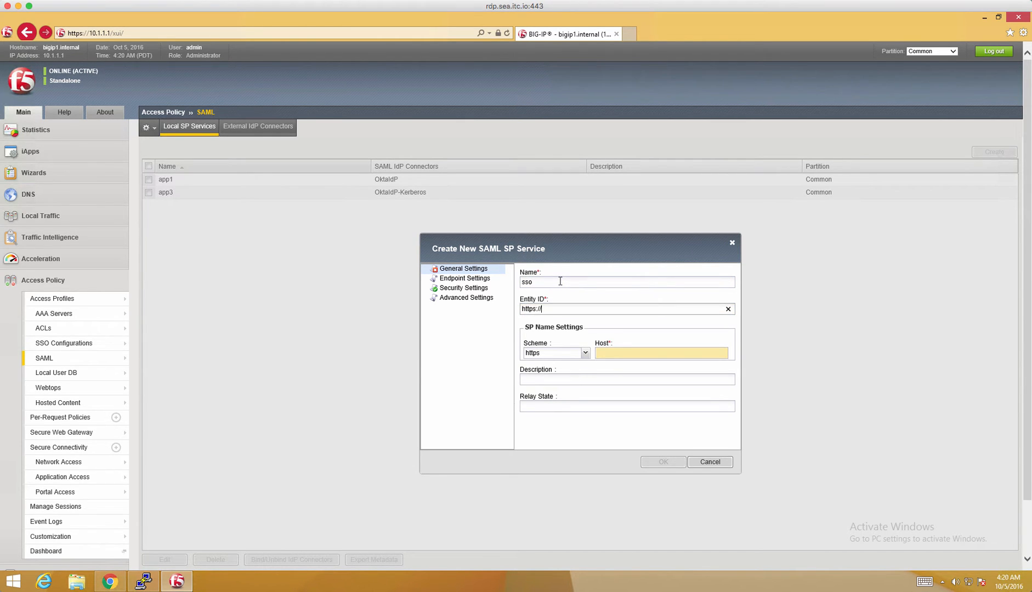
pyautogui.write('sso.f5demo.com')
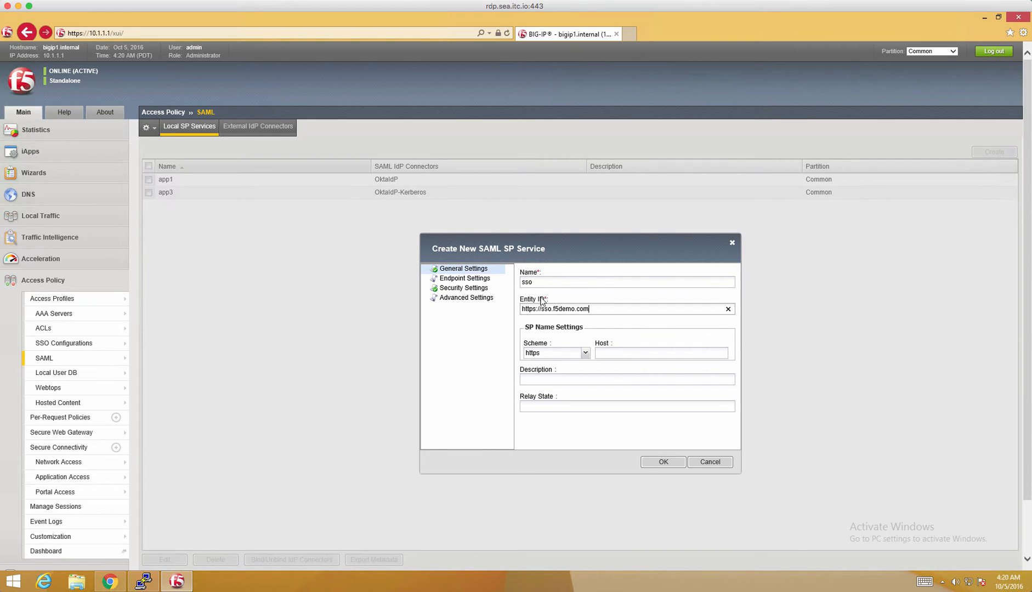
# Review the SP service's endpoint, security and advanced settings, keep the defaults, and finish creating the service.
pyautogui.click(486, 281)
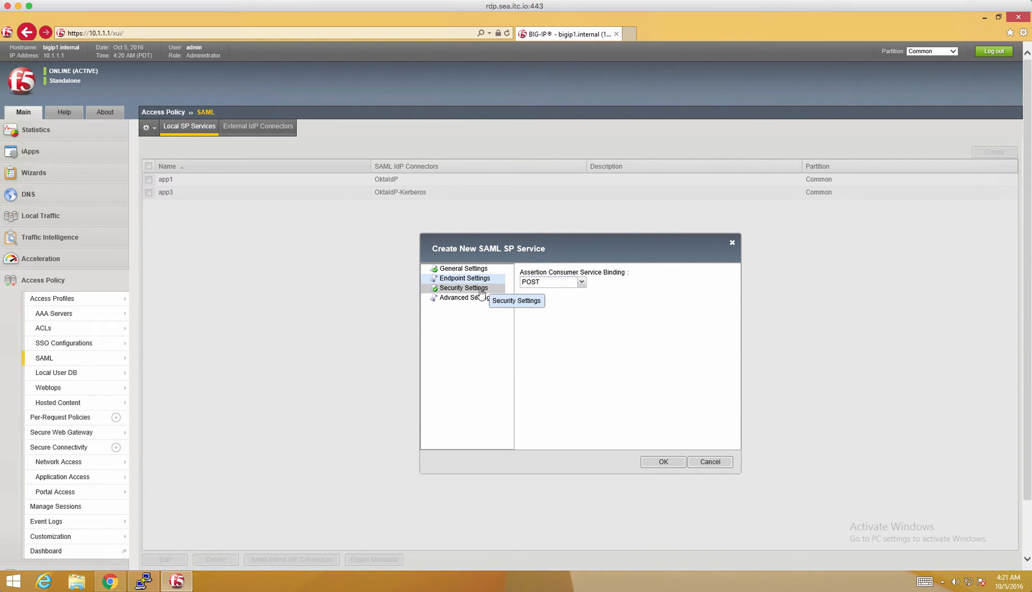
pyautogui.click(481, 294)
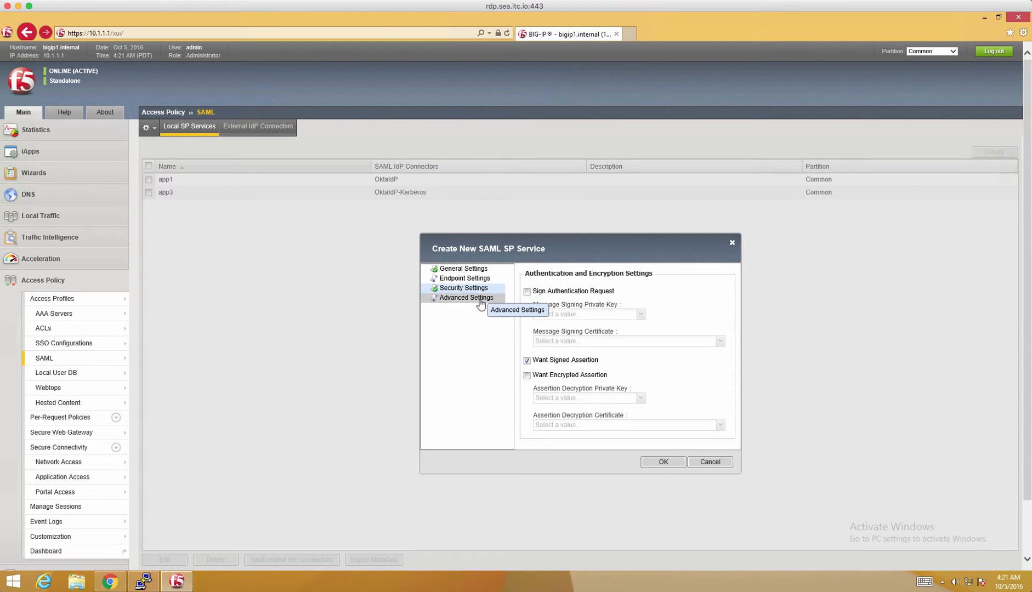
pyautogui.click(481, 302)
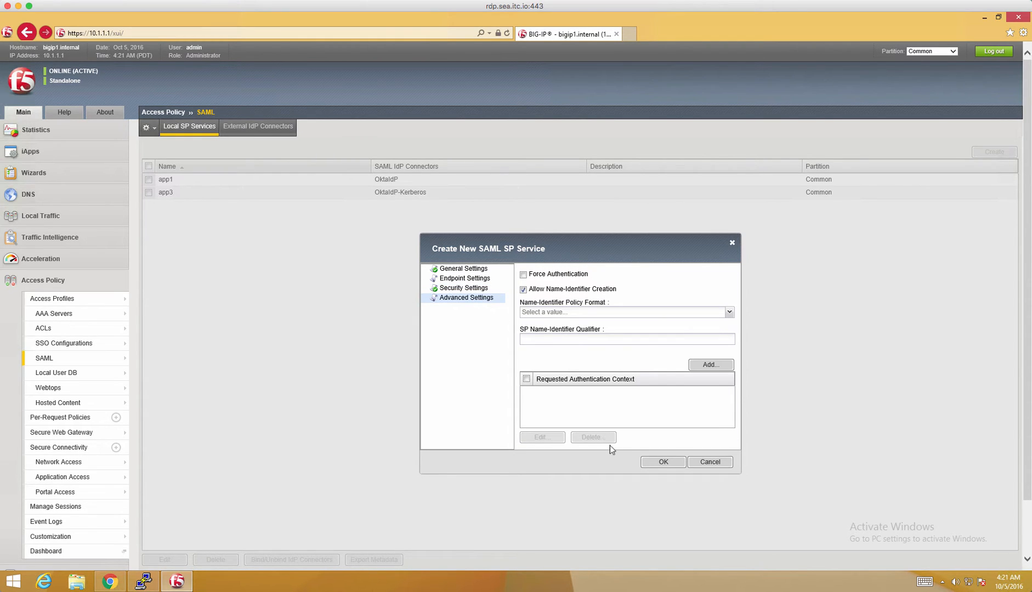
pyautogui.click(660, 462)
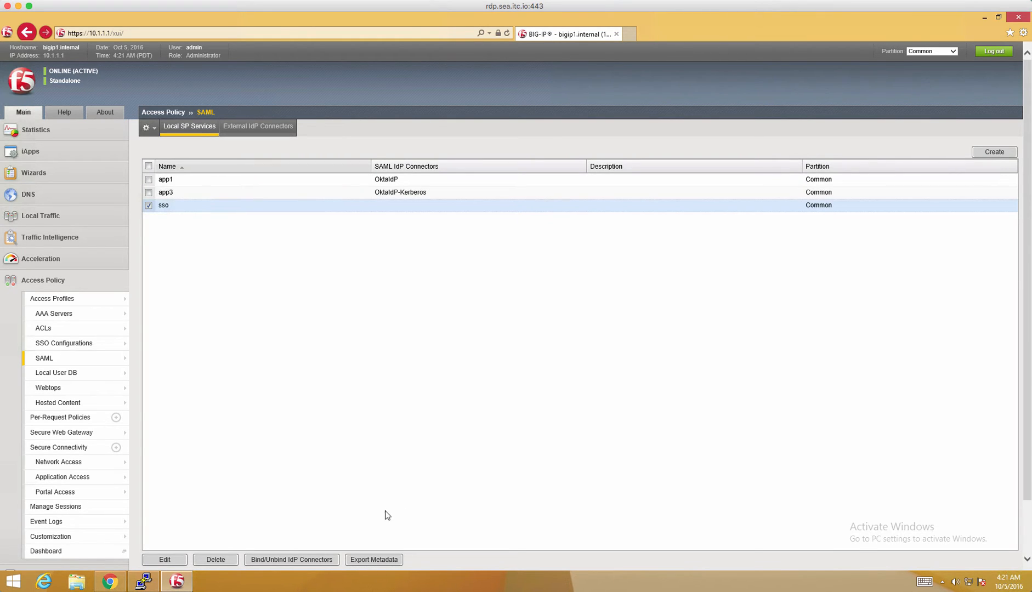
# Bind the /Common/OktaIdP-SSO connector to the sso SP service and save the binding.
pyautogui.click(315, 560)
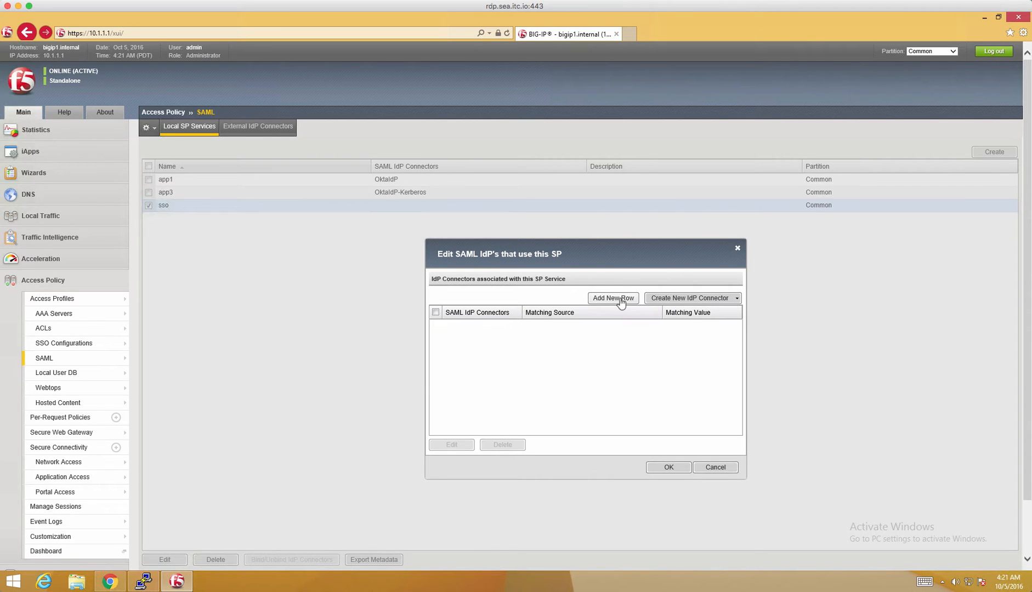
pyautogui.click(621, 301)
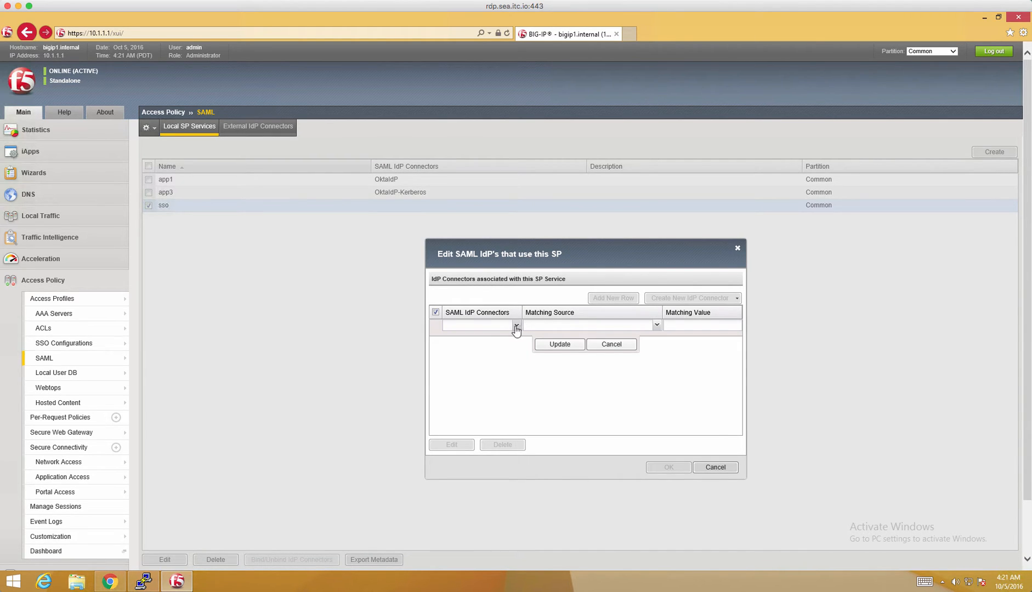
pyautogui.click(516, 326)
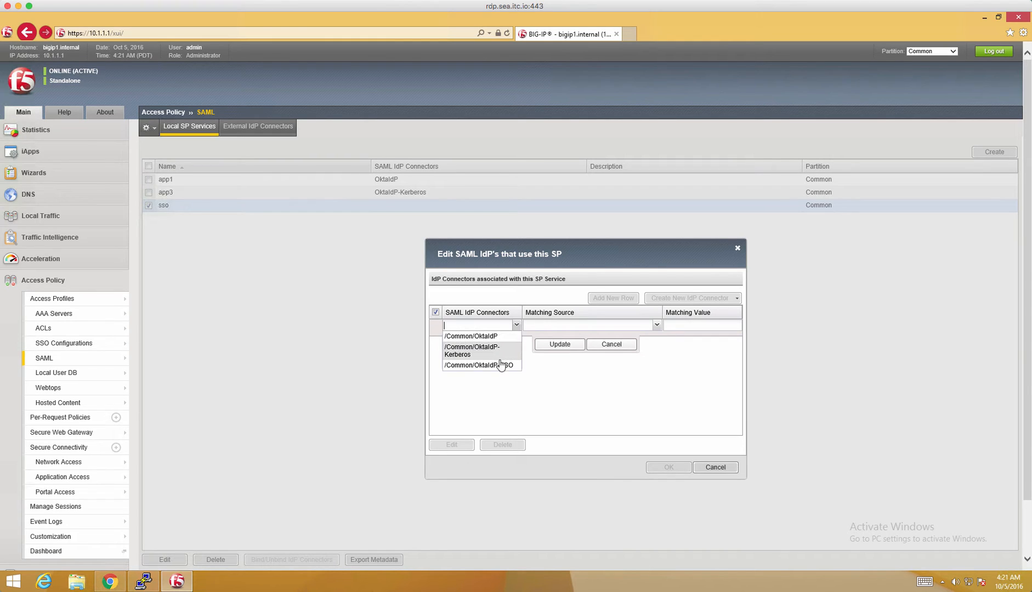
pyautogui.click(500, 365)
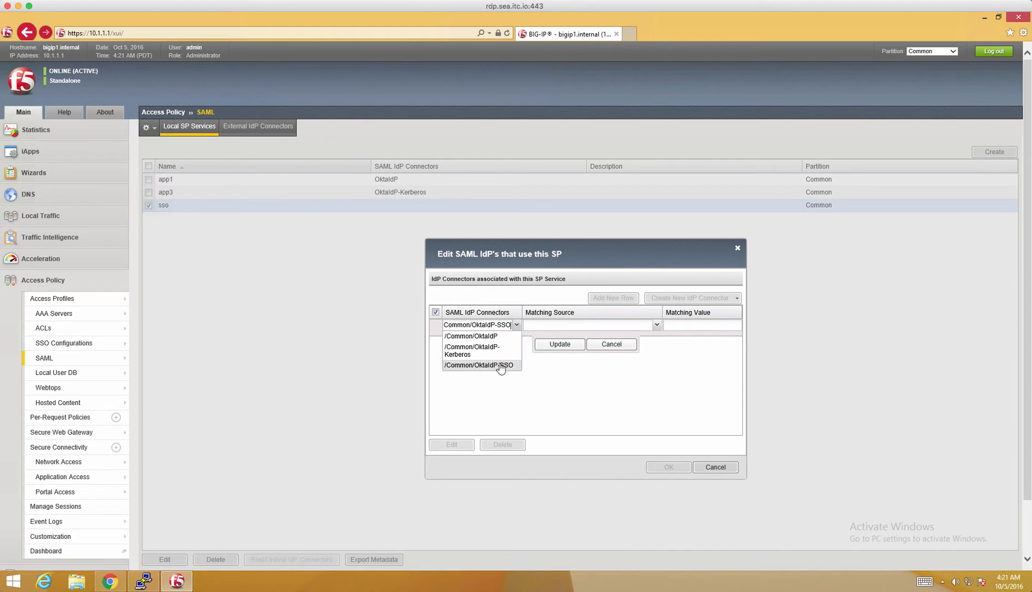
pyautogui.click(552, 346)
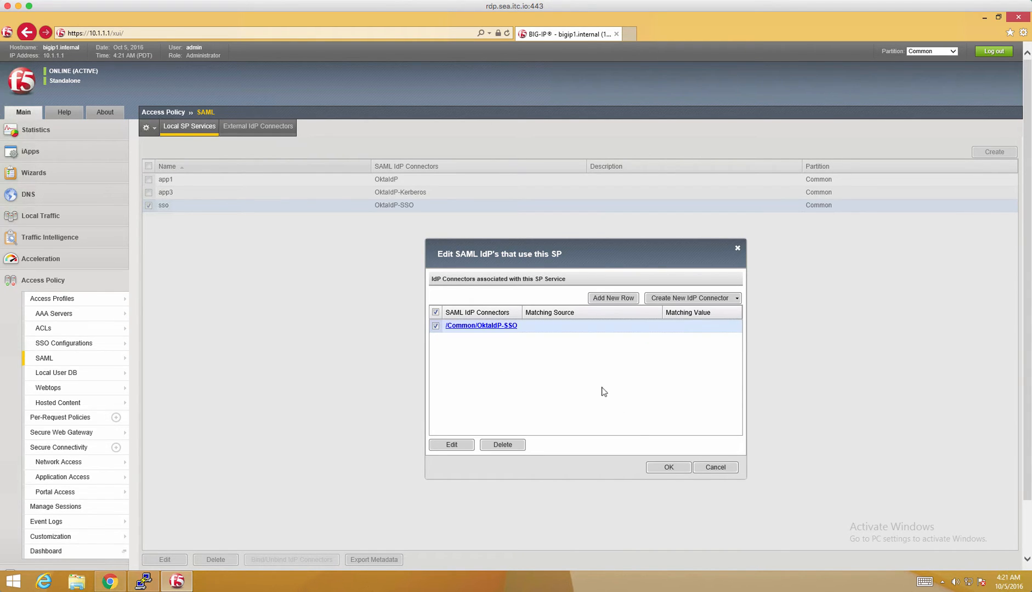
pyautogui.click(664, 469)
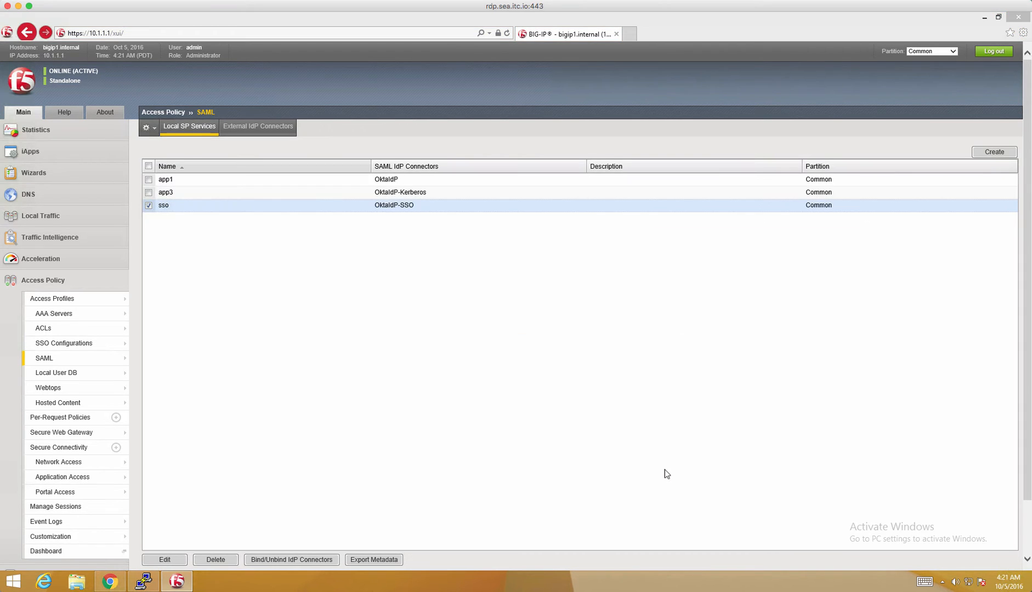
# Open the access policy of the Okta-SSO access profile for editing in the visual policy editor.
pyautogui.moveTo(124, 303)
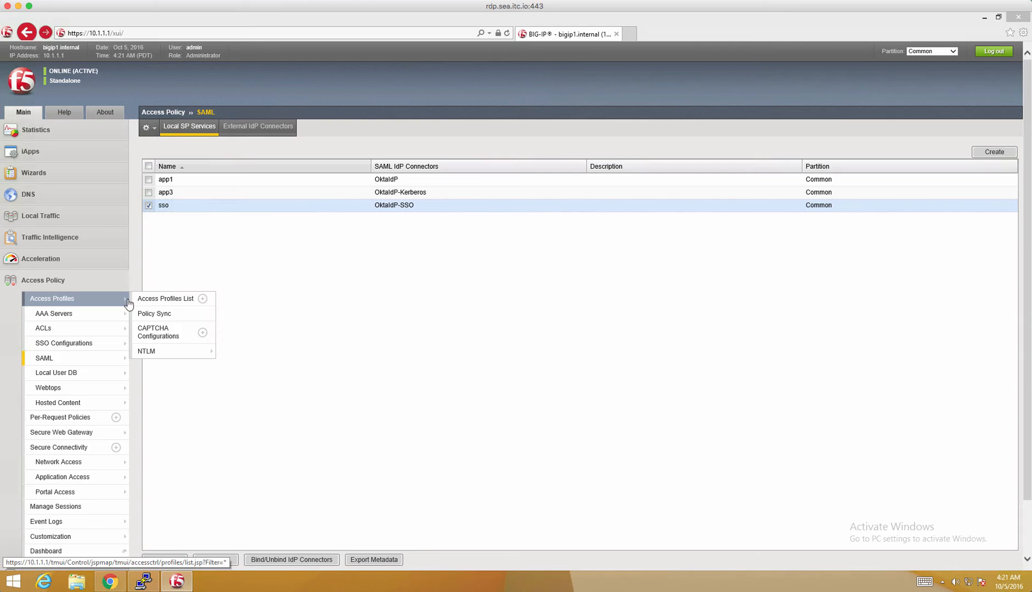
pyautogui.click(161, 301)
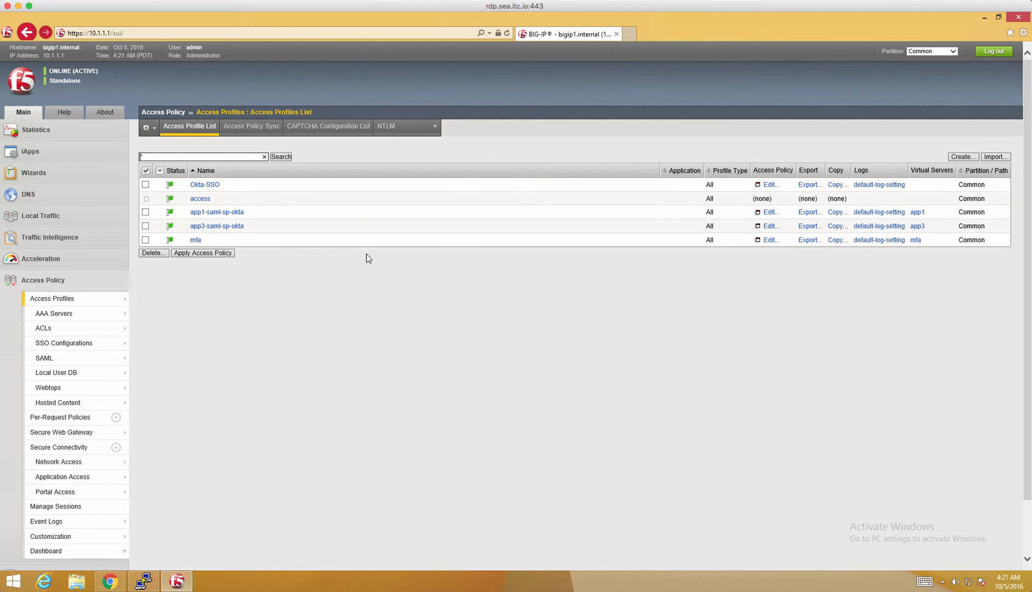
pyautogui.click(769, 186)
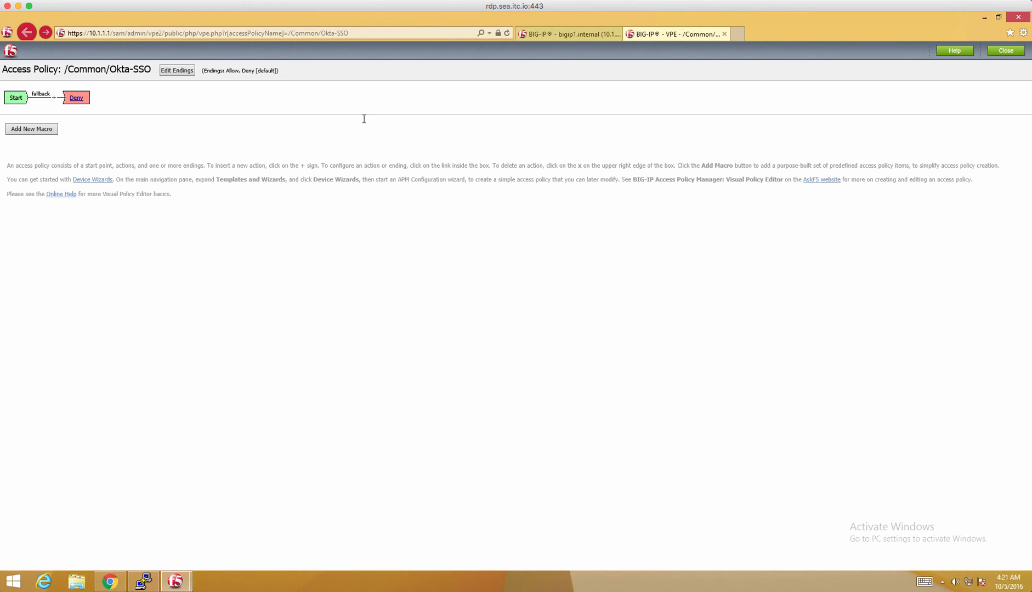
# Add a SAML Auth item after Start in the access policy with /Common/sso as its AAA server, and save it.
pyautogui.click(54, 98)
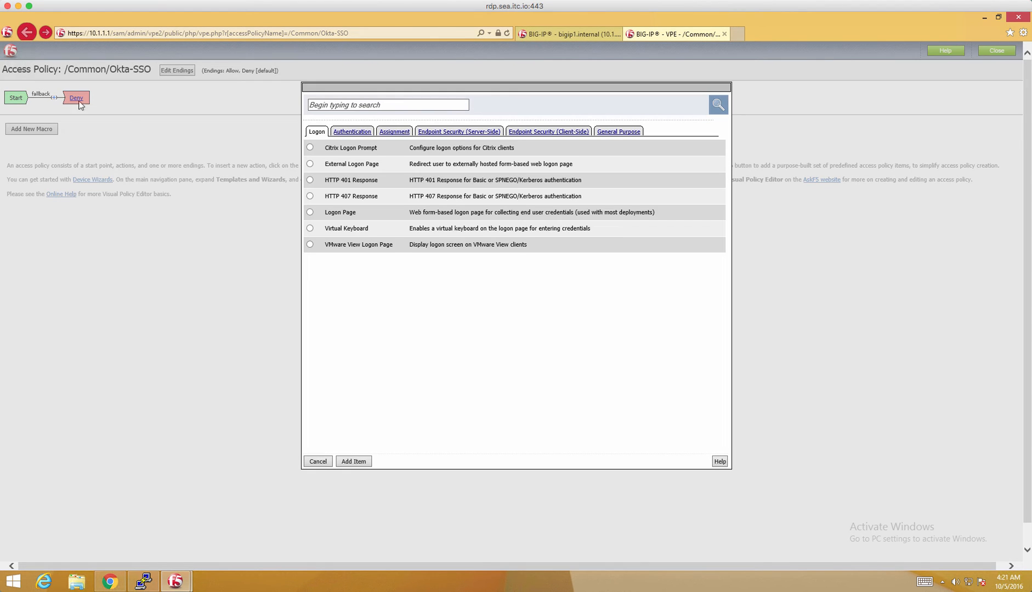
pyautogui.click(329, 107)
pyautogui.write('saml')
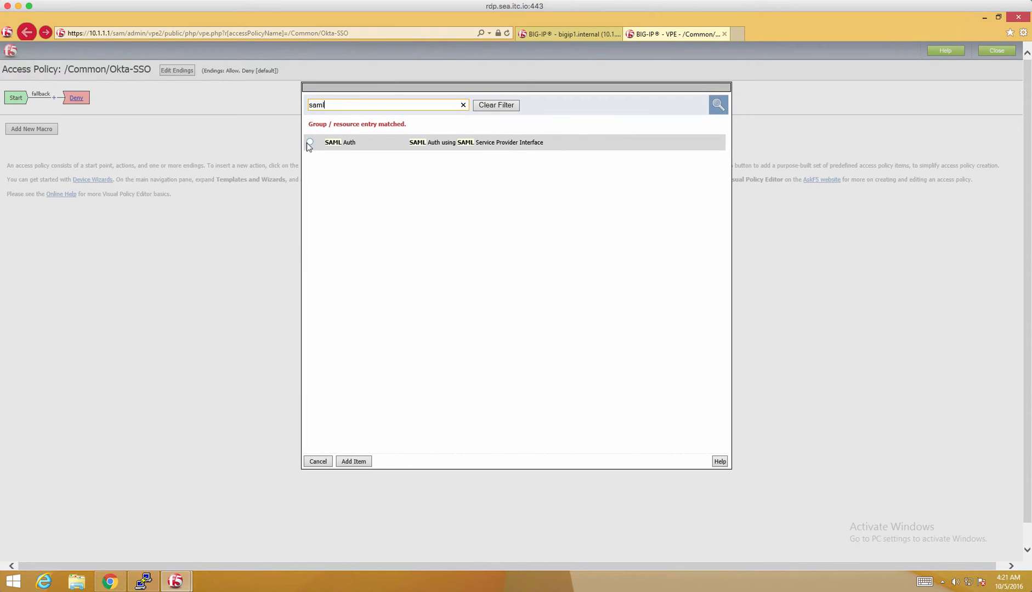
pyautogui.click(310, 142)
pyautogui.click(353, 462)
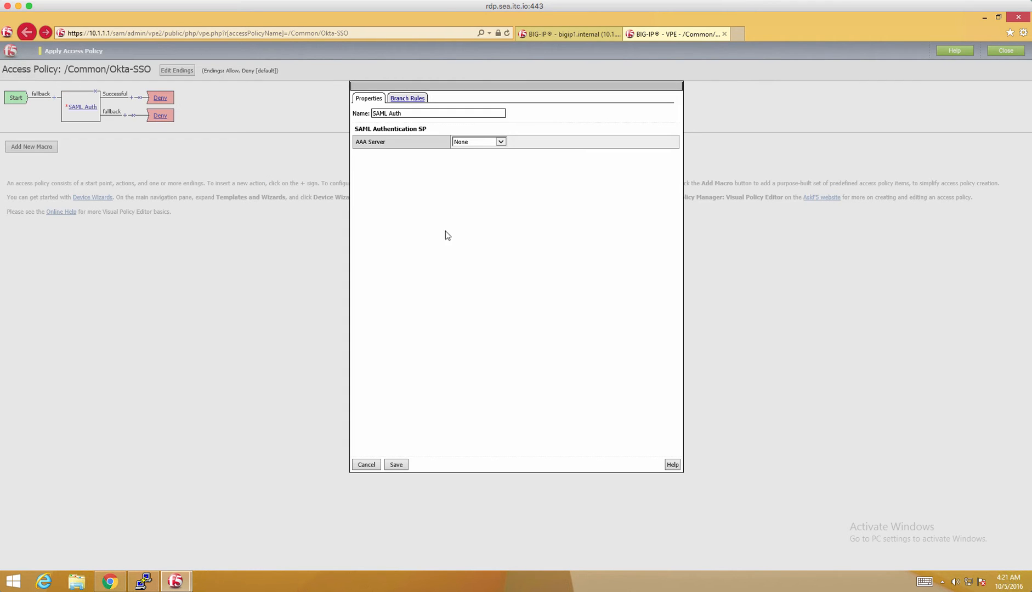
pyautogui.click(500, 142)
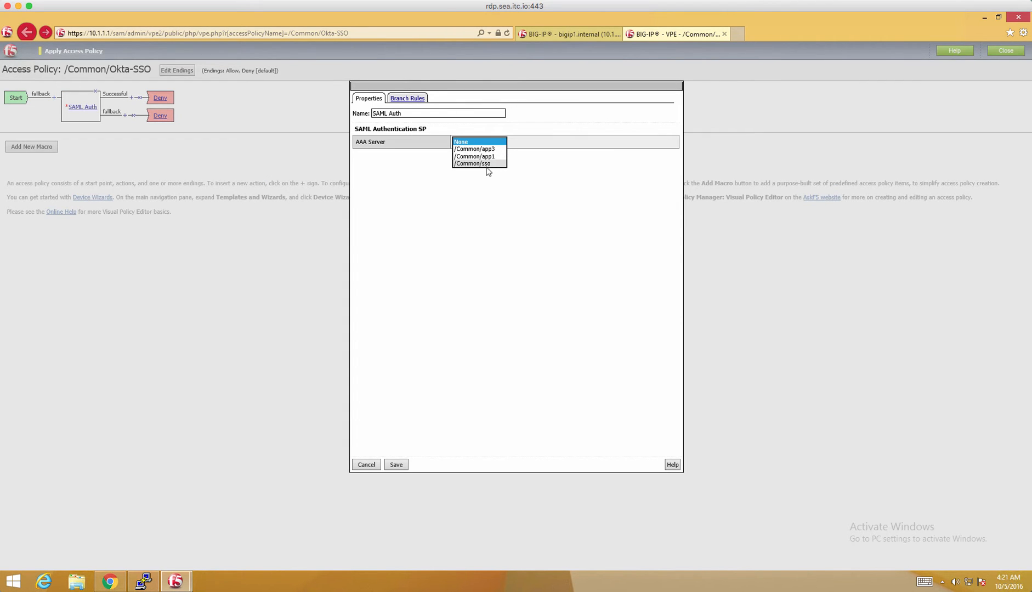
pyautogui.click(486, 164)
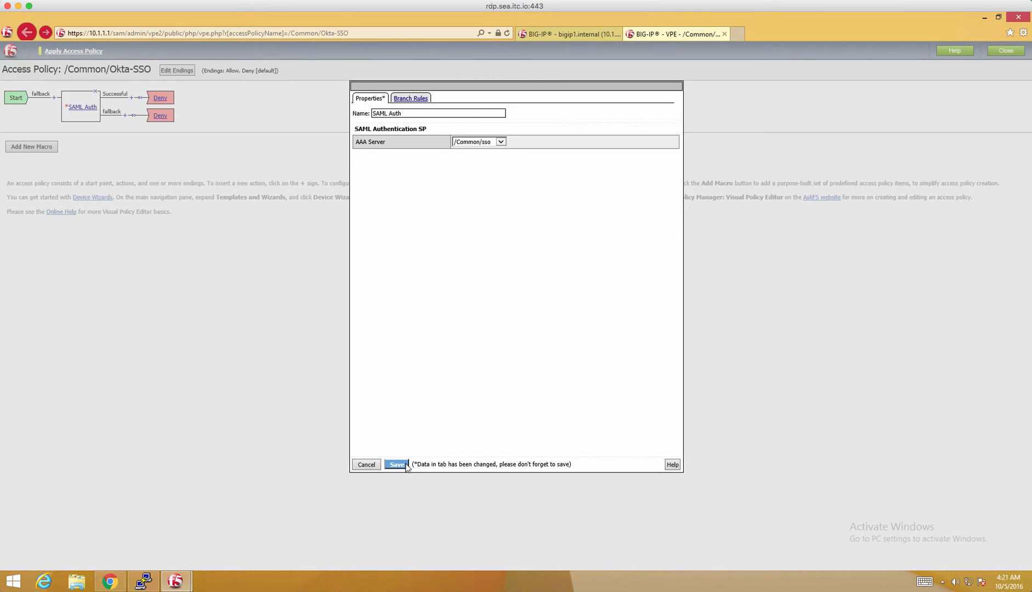
pyautogui.click(405, 465)
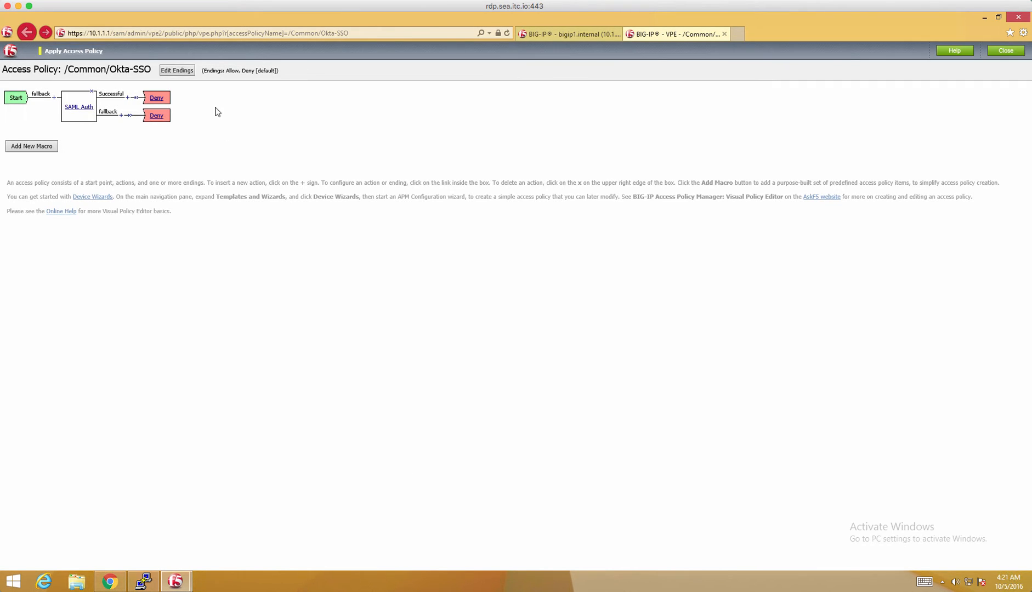
# Change the ending of the SAML Auth item's Successful branch to Allow and save it.
pyautogui.click(157, 98)
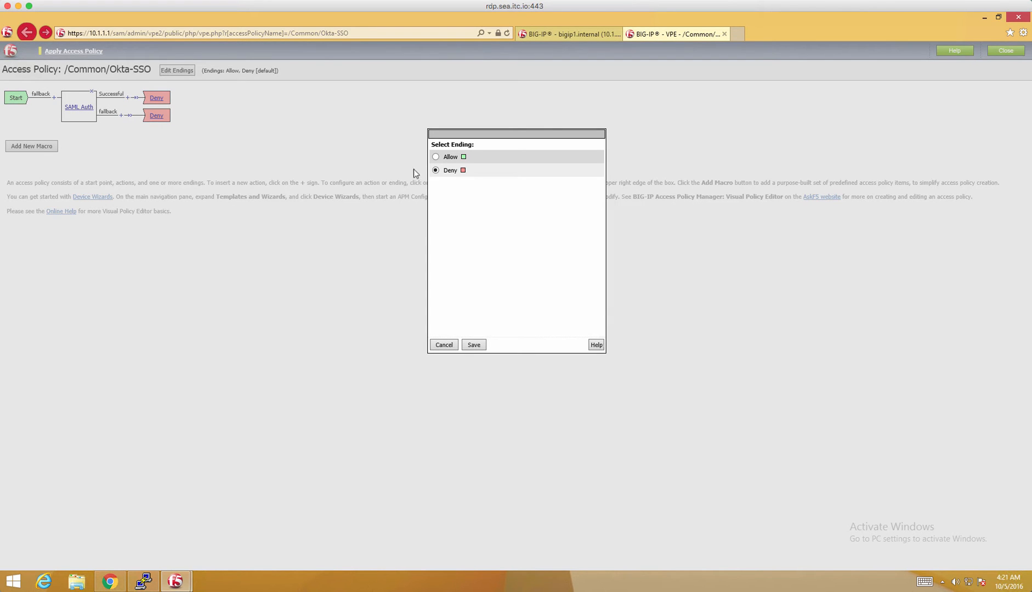
pyautogui.click(436, 157)
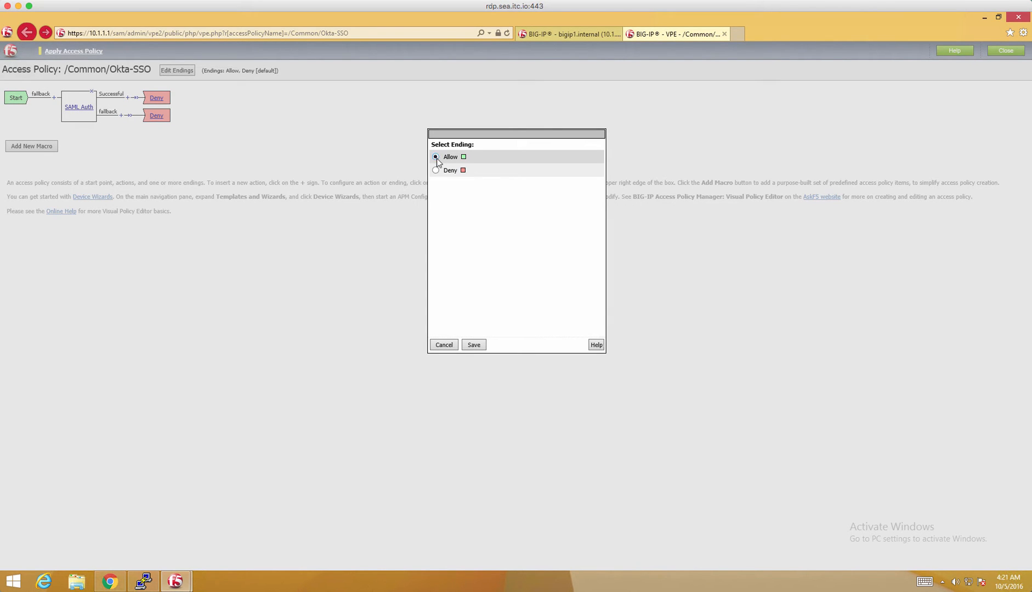
pyautogui.click(472, 345)
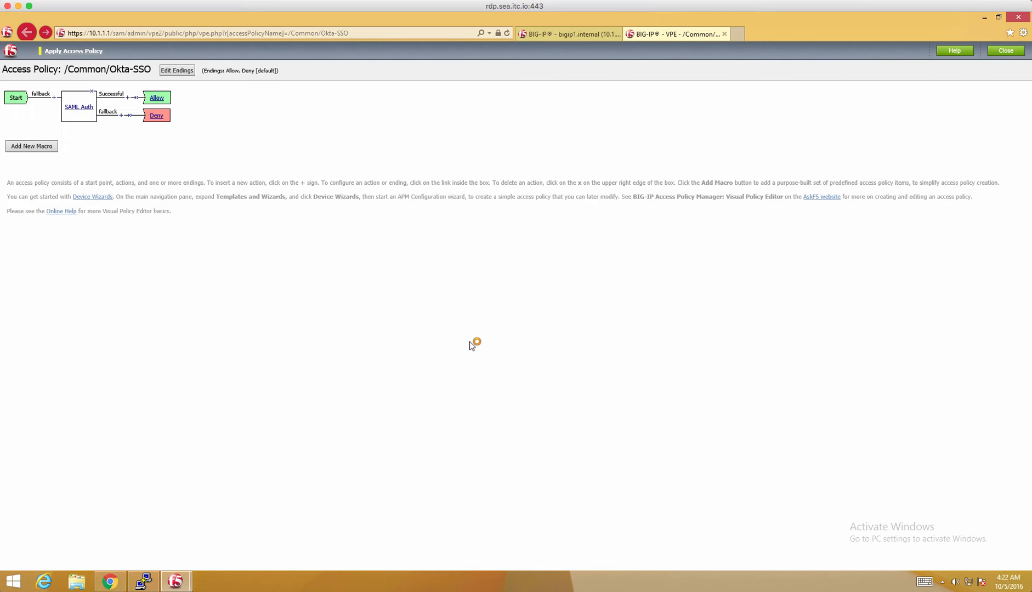
# Add an External Logon Page item to the Successful branch between SAML Auth and the Allow ending.
pyautogui.click(127, 98)
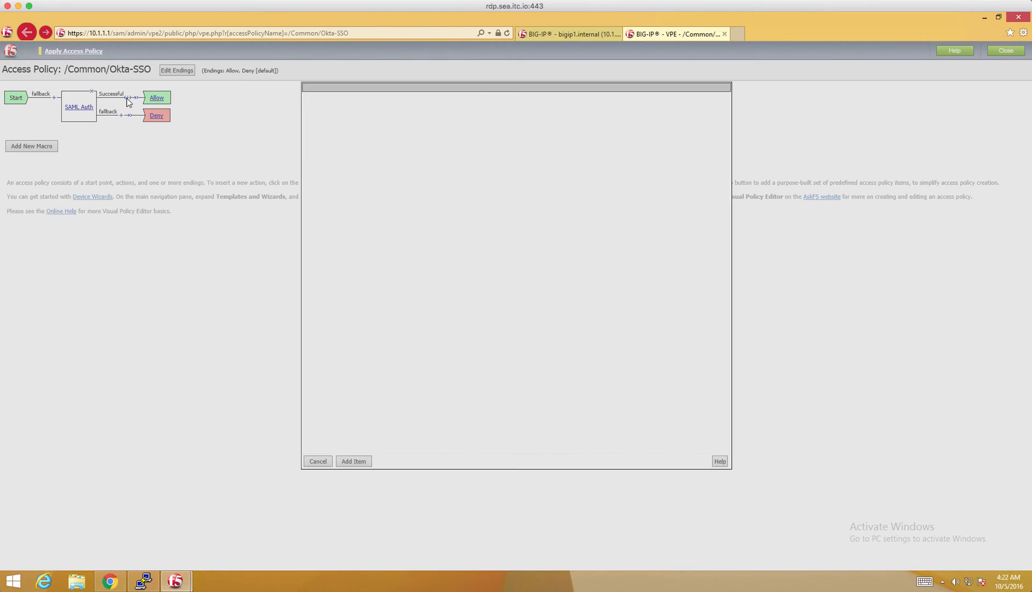
pyautogui.click(341, 106)
pyautogui.write('ex')
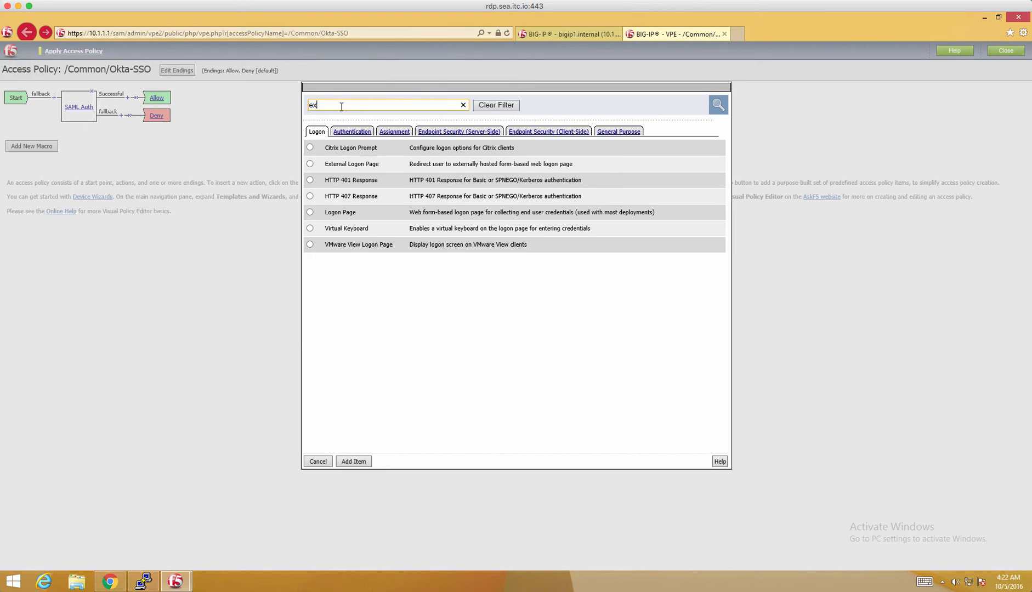
pyautogui.write('ternal')
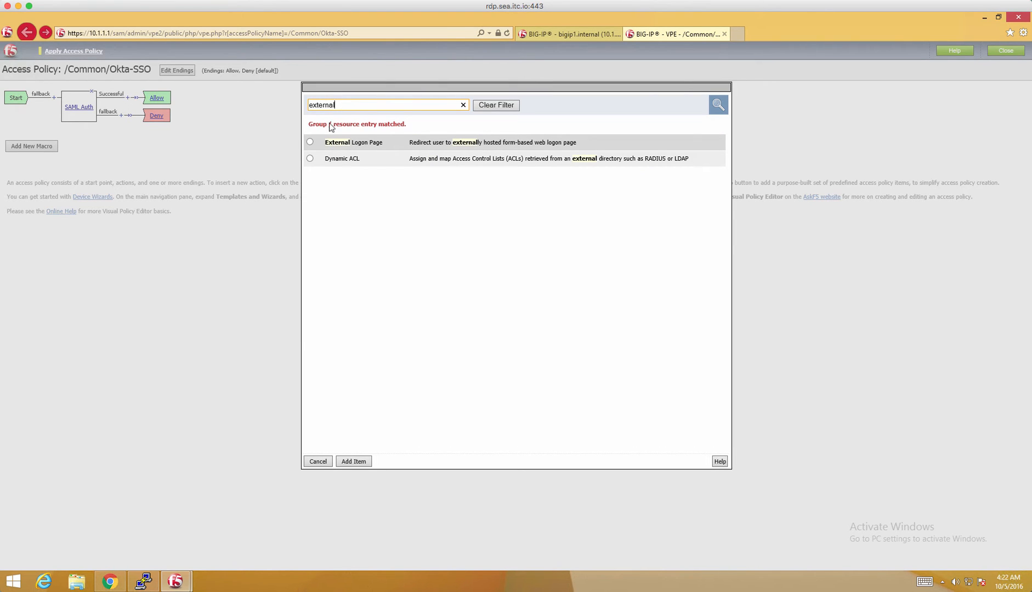
pyautogui.click(310, 143)
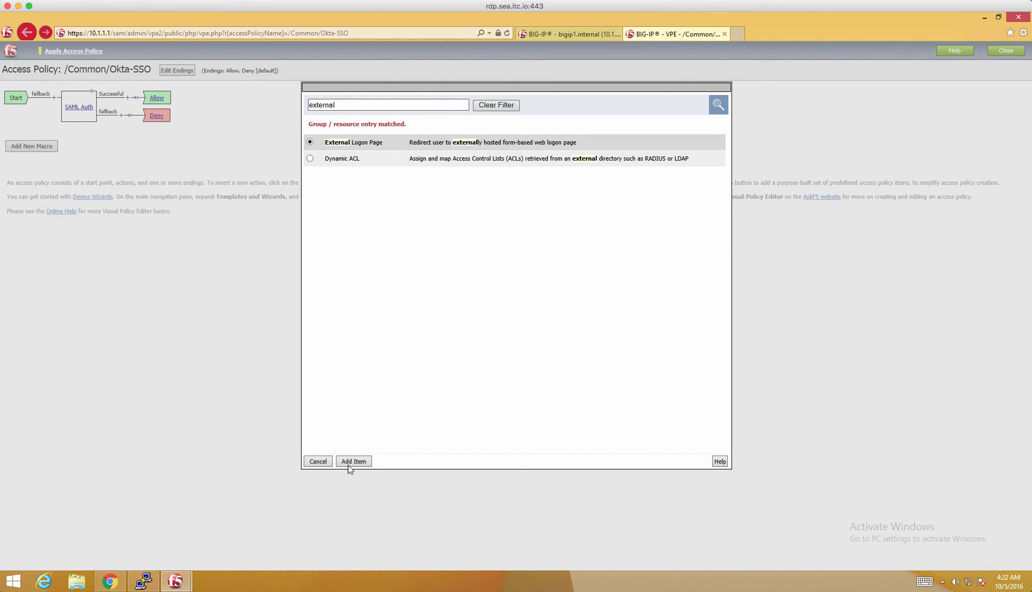
pyautogui.click(350, 462)
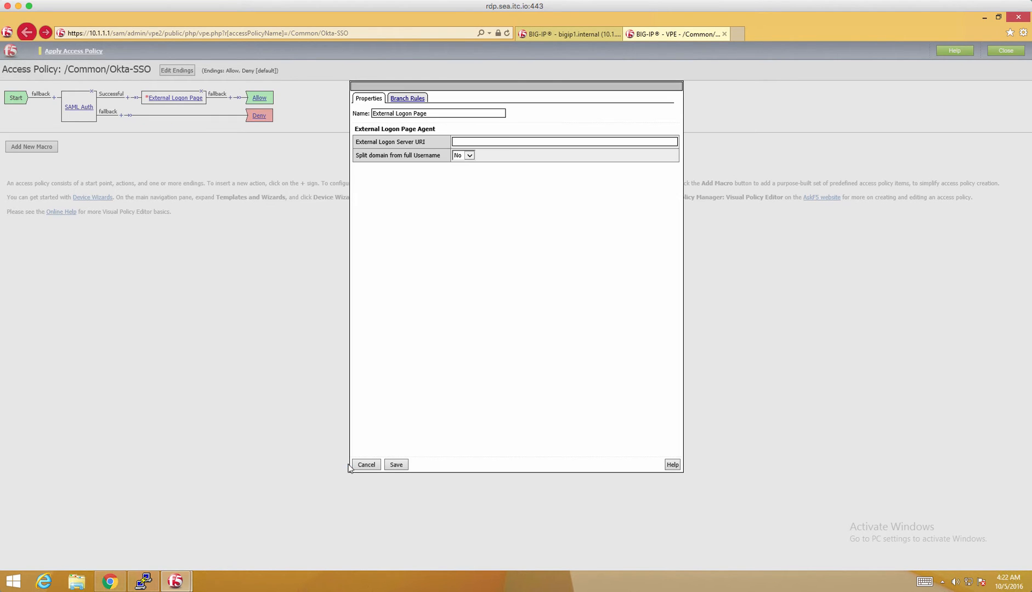
# Switch to the Okta admin console in Chrome and copy the embed link from the APM-SSO application's general settings.
pyautogui.click(115, 580)
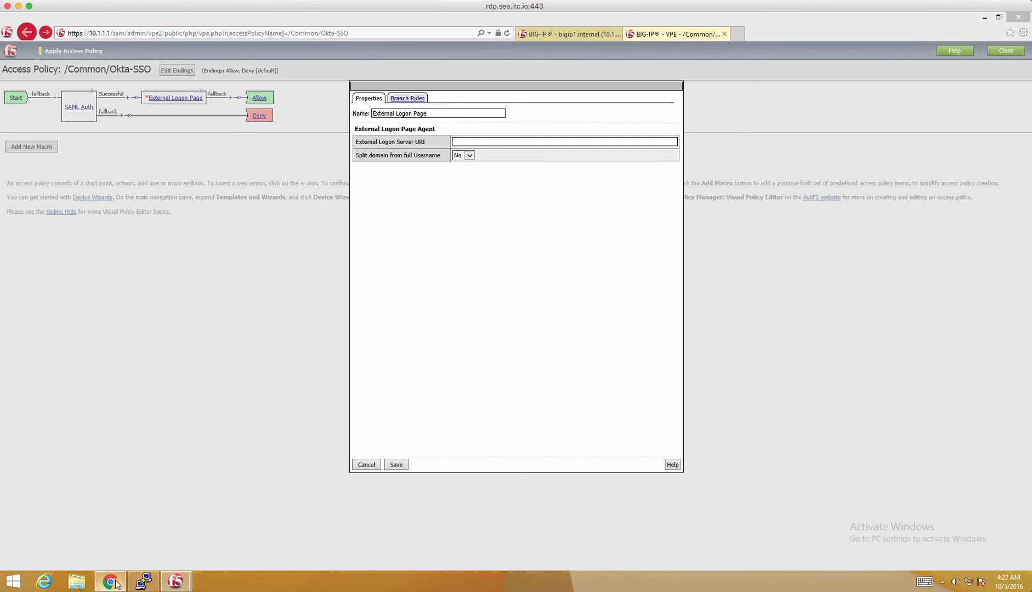
pyautogui.moveTo(426, 112)
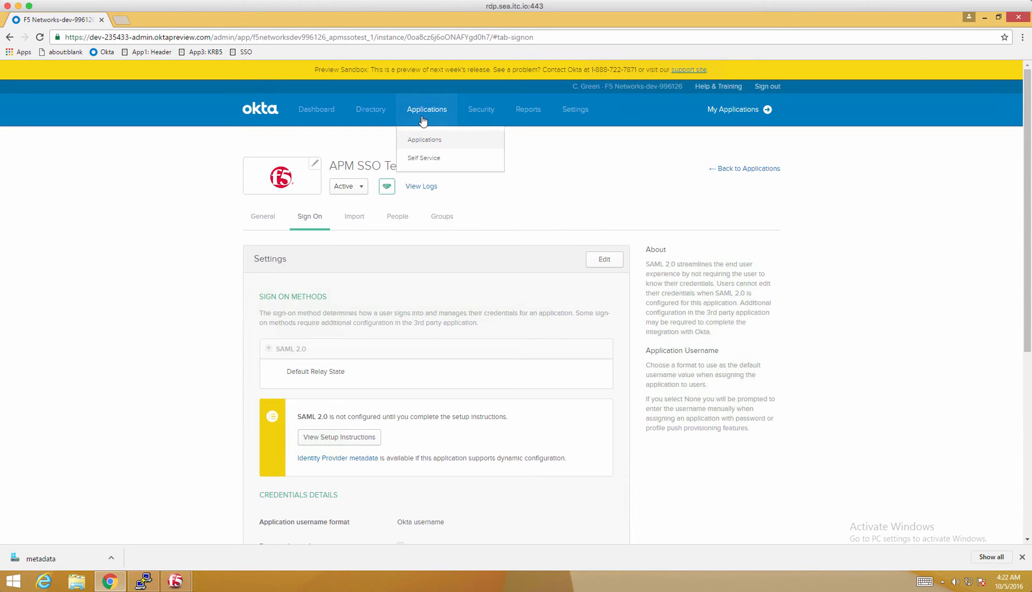
pyautogui.click(422, 140)
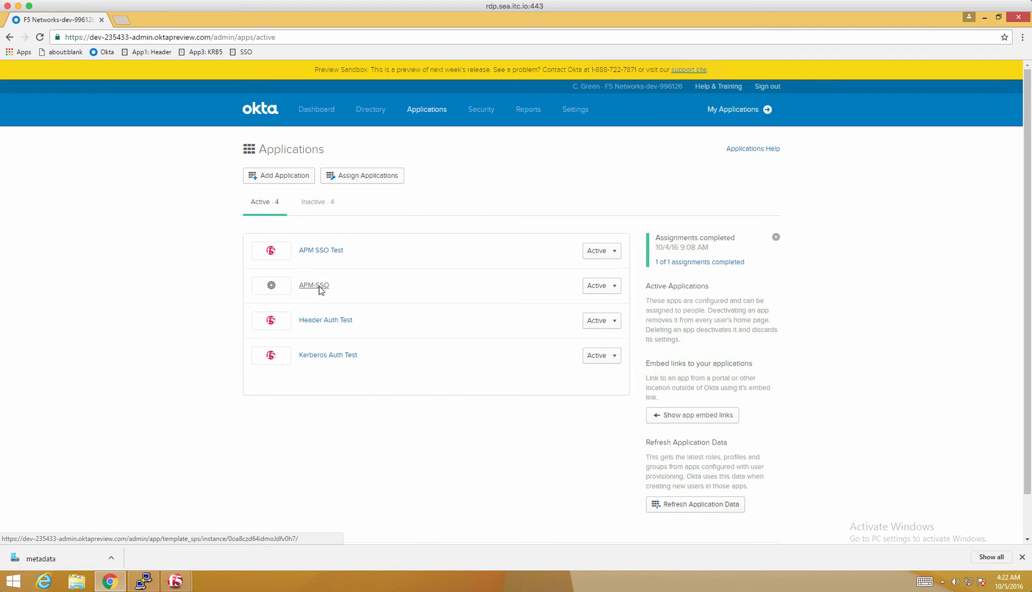
pyautogui.click(319, 288)
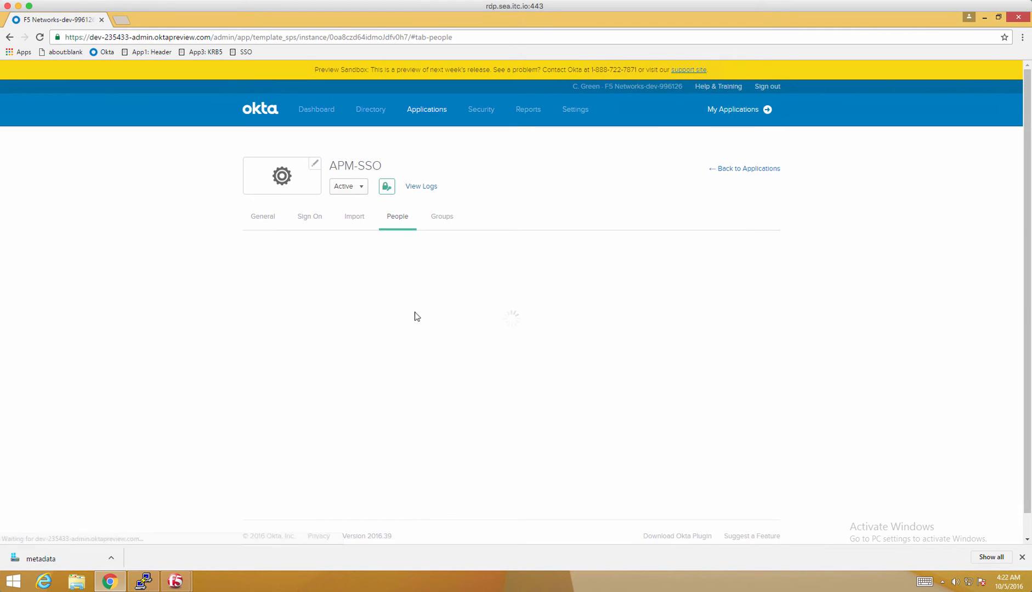
pyautogui.click(274, 224)
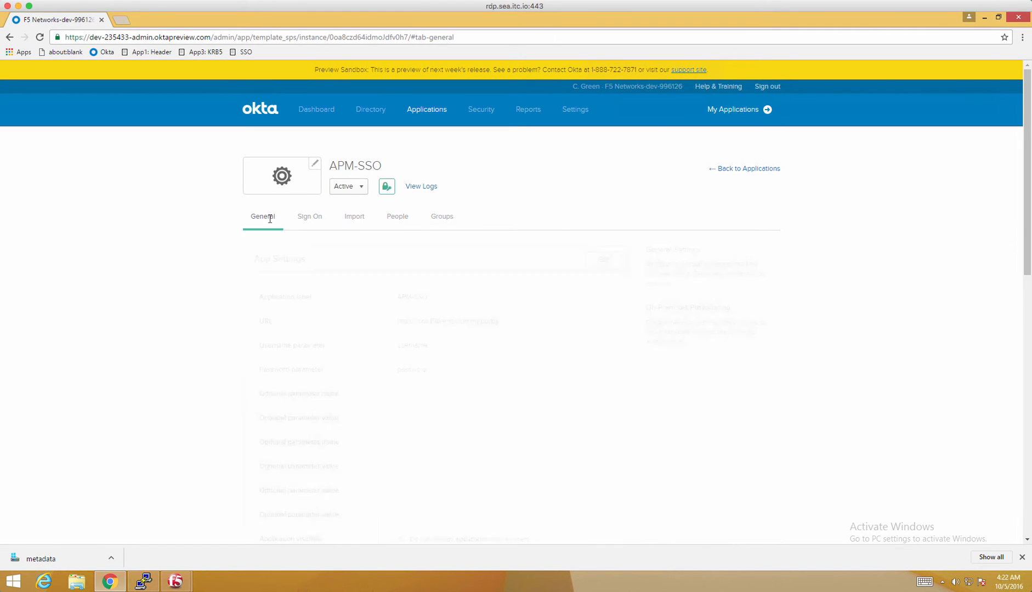
pyautogui.scroll(-3, 429, 318)
pyautogui.scroll(-4, 429, 318)
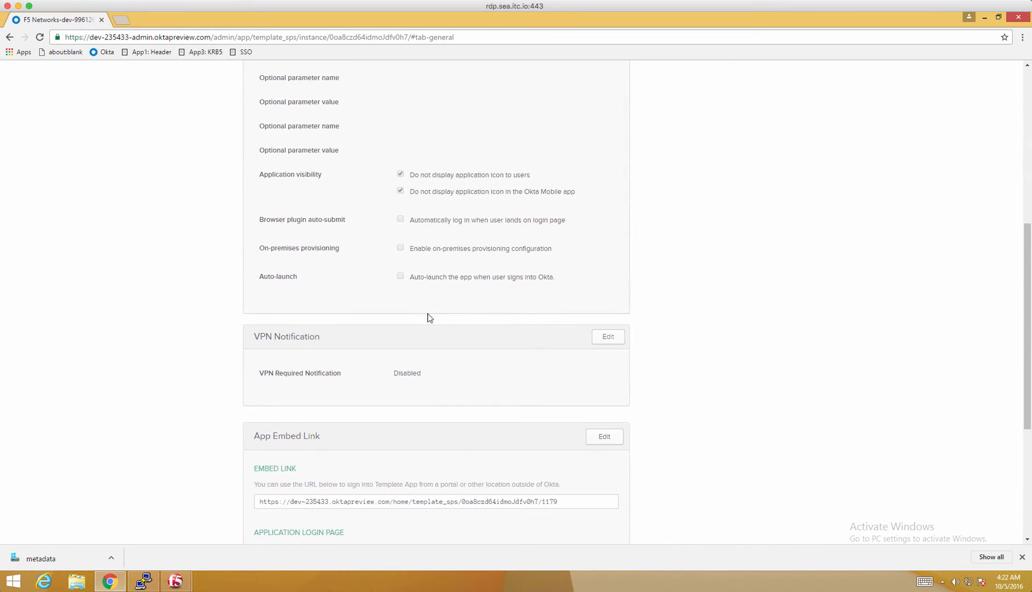
pyautogui.moveTo(571, 506); pyautogui.dragTo(257, 499)
pyautogui.hotkey('ctrl', 'c')
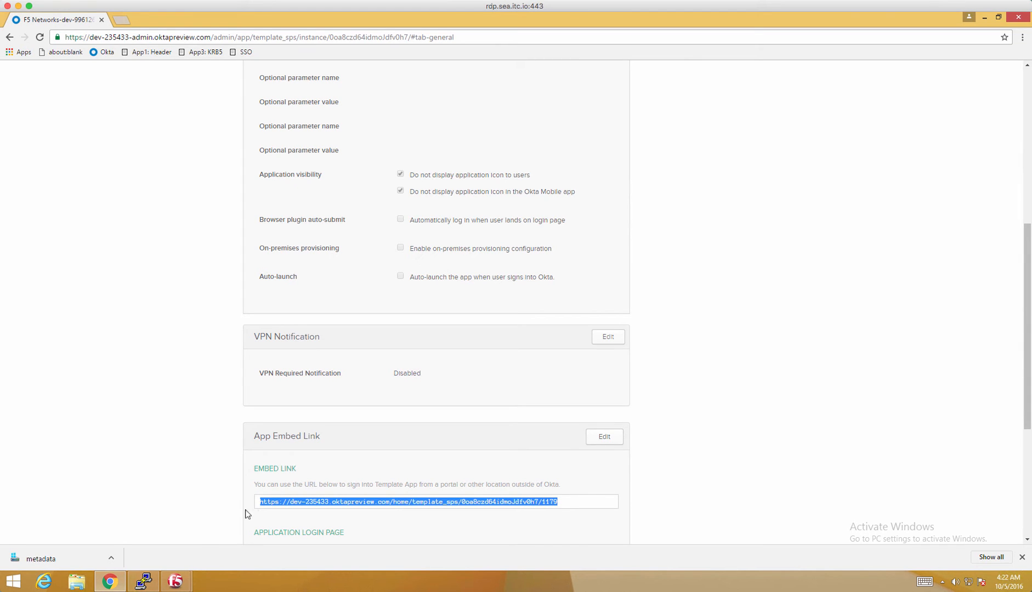
# Return to the BIG-IP policy editor, paste the copied embed link as the External Logon Server URI, and save the item.
pyautogui.click(182, 580)
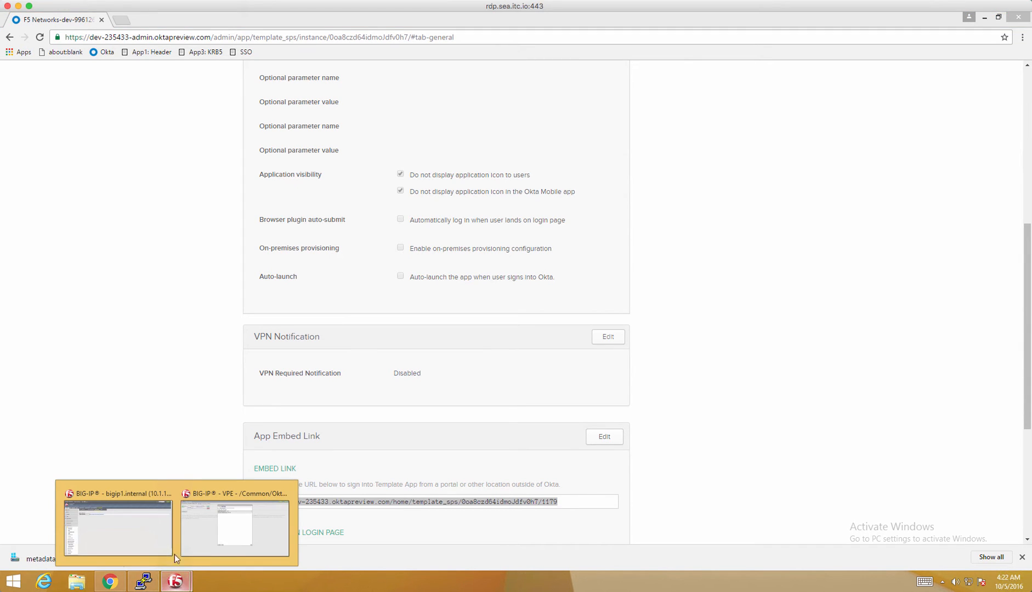
pyautogui.click(200, 521)
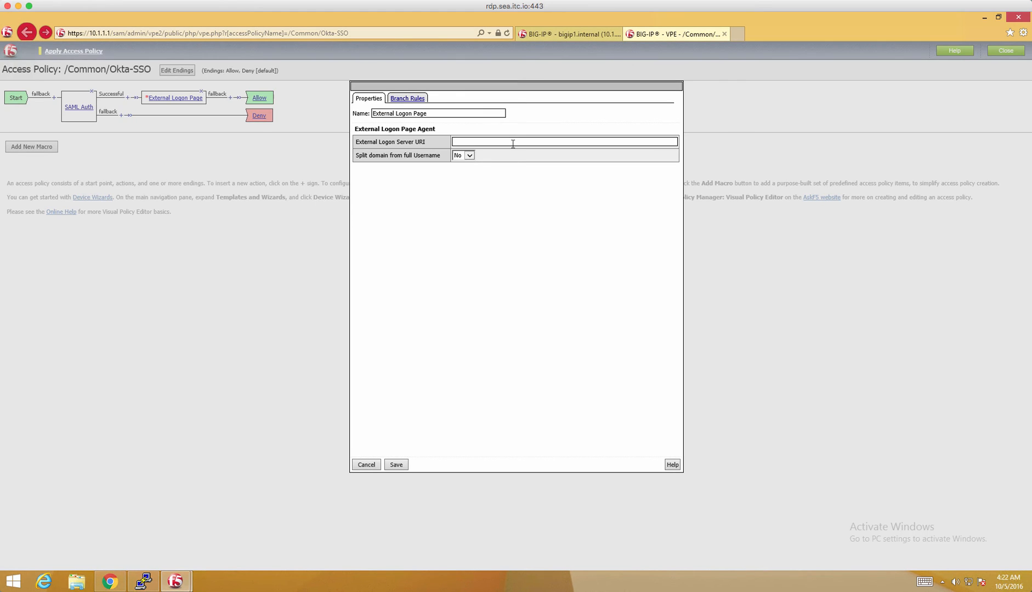
pyautogui.hotkey('ctrl', 'v')
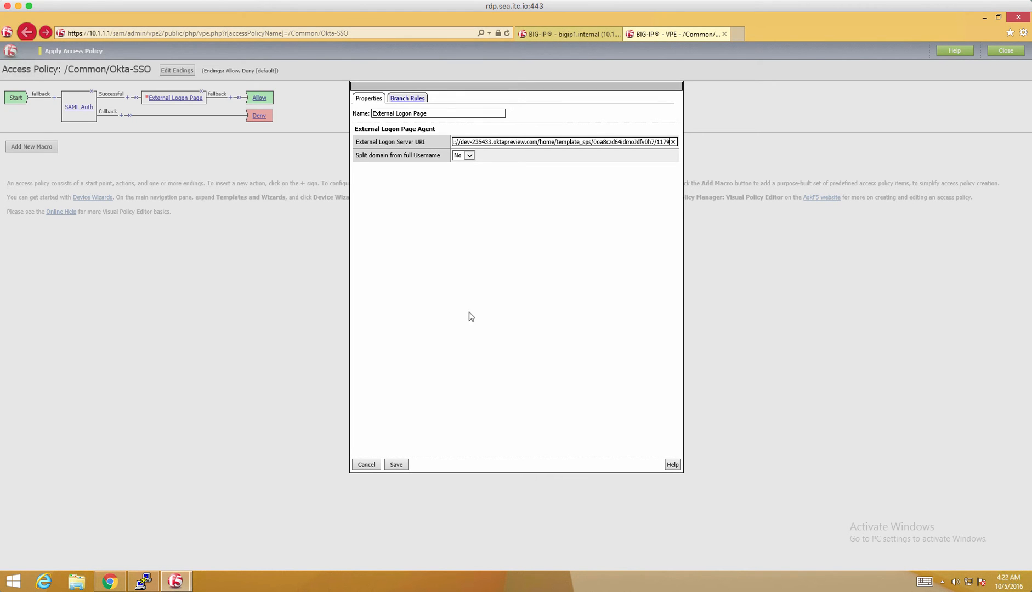
pyautogui.click(397, 465)
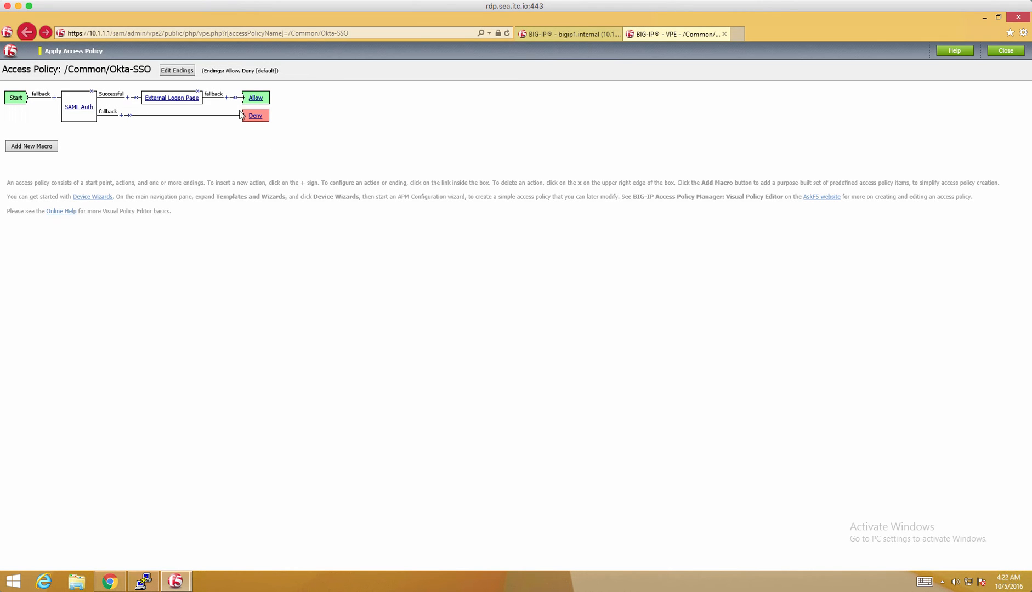
# Add an SSO Credential Mapping item with default settings after the External Logon Page, and apply the access policy.
pyautogui.click(226, 98)
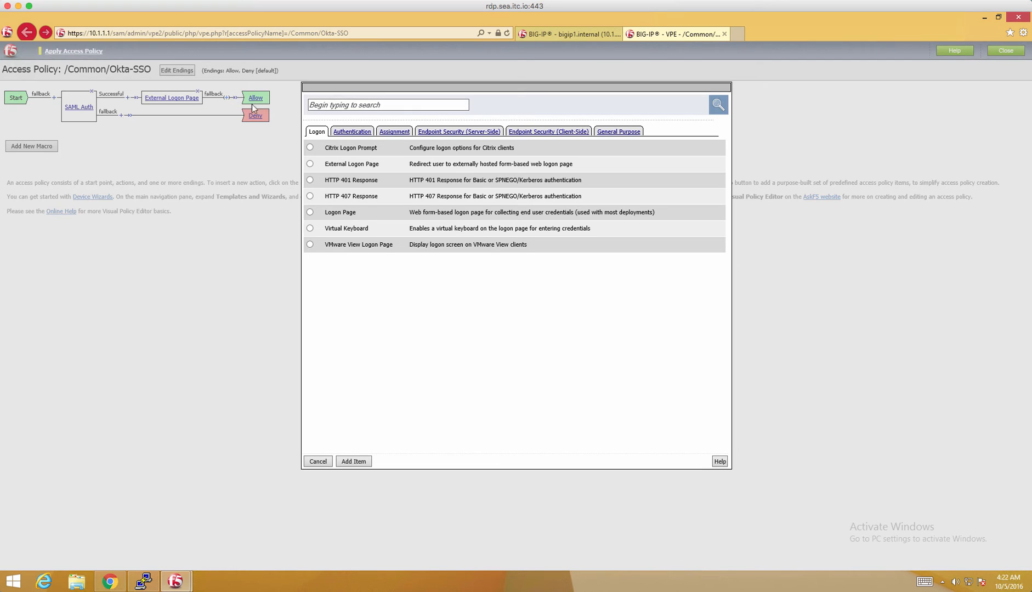
pyautogui.click(330, 105)
pyautogui.write('sso')
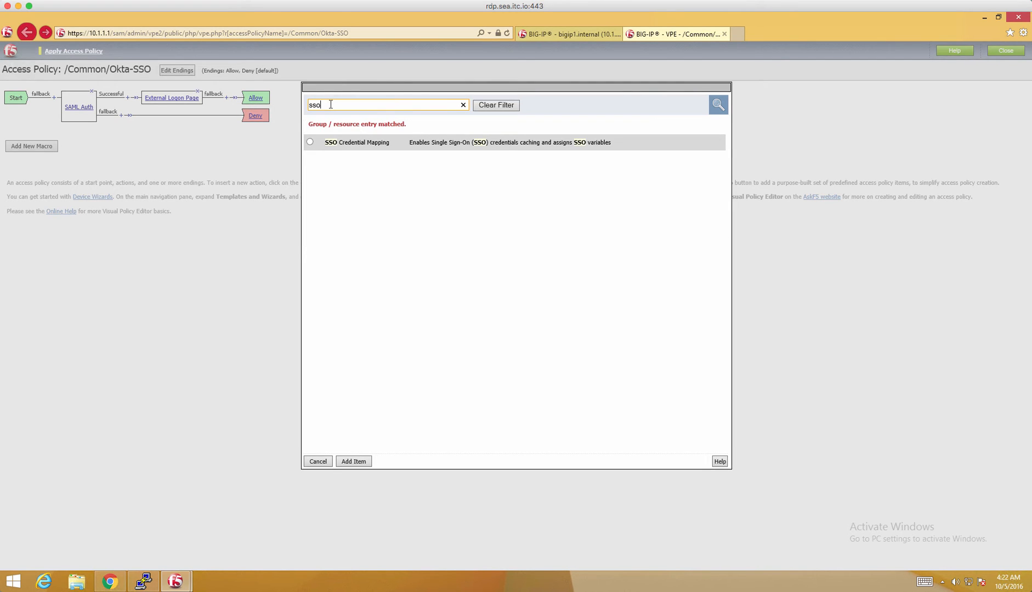
pyautogui.click(309, 142)
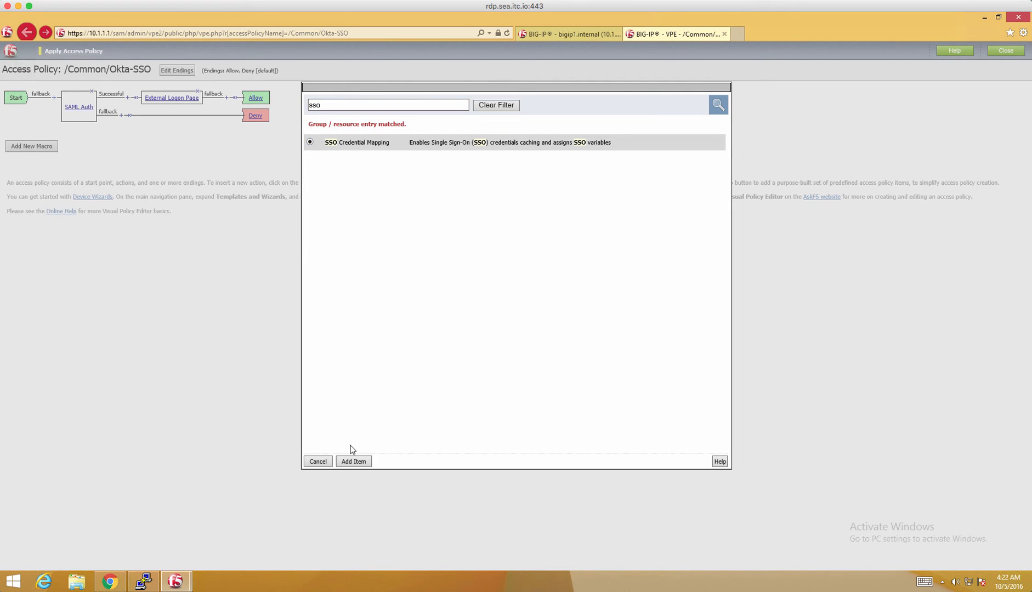
pyautogui.click(352, 462)
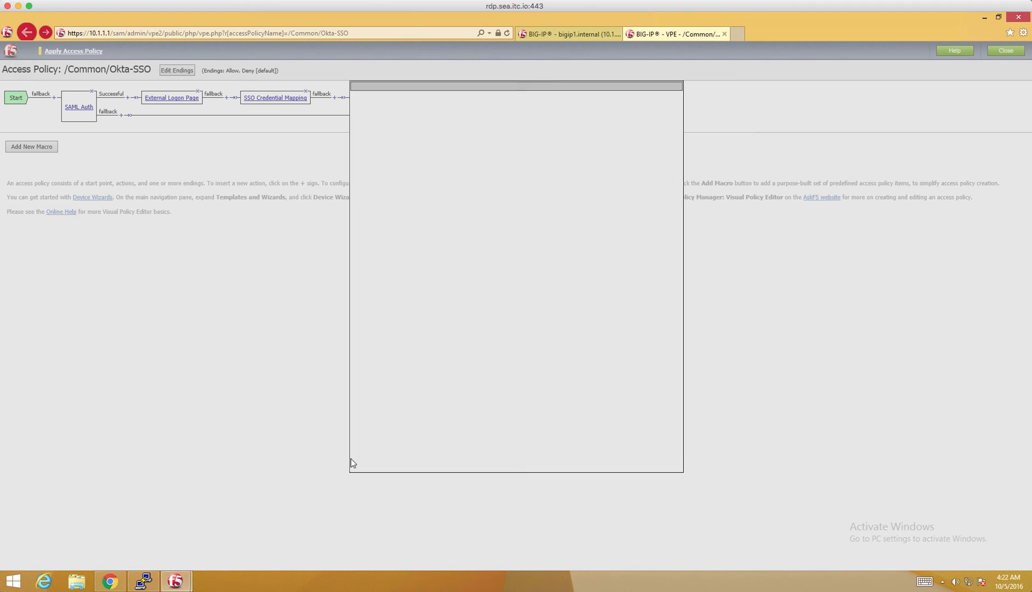
pyautogui.click(397, 467)
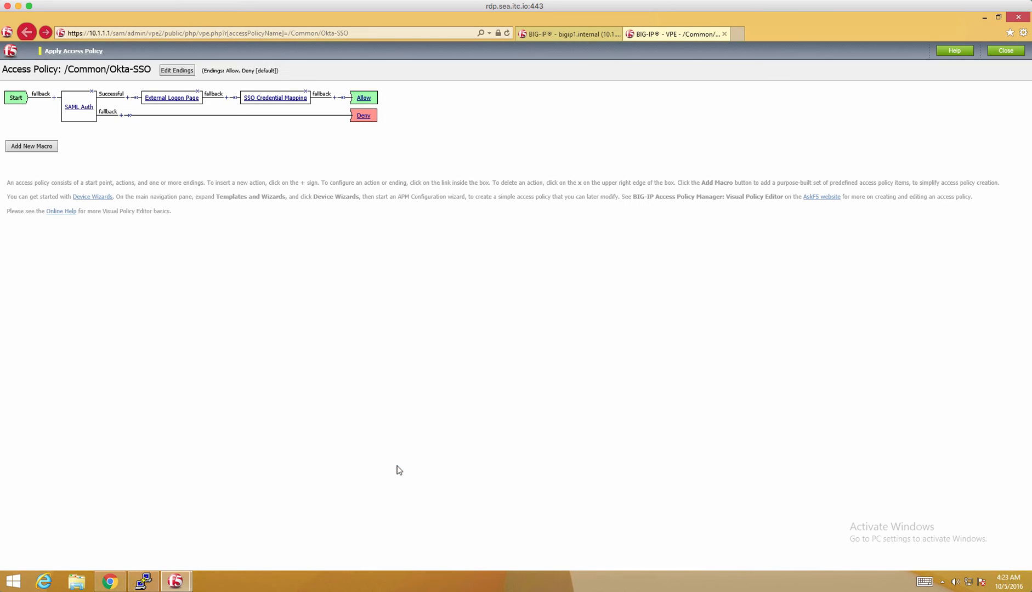
pyautogui.click(80, 51)
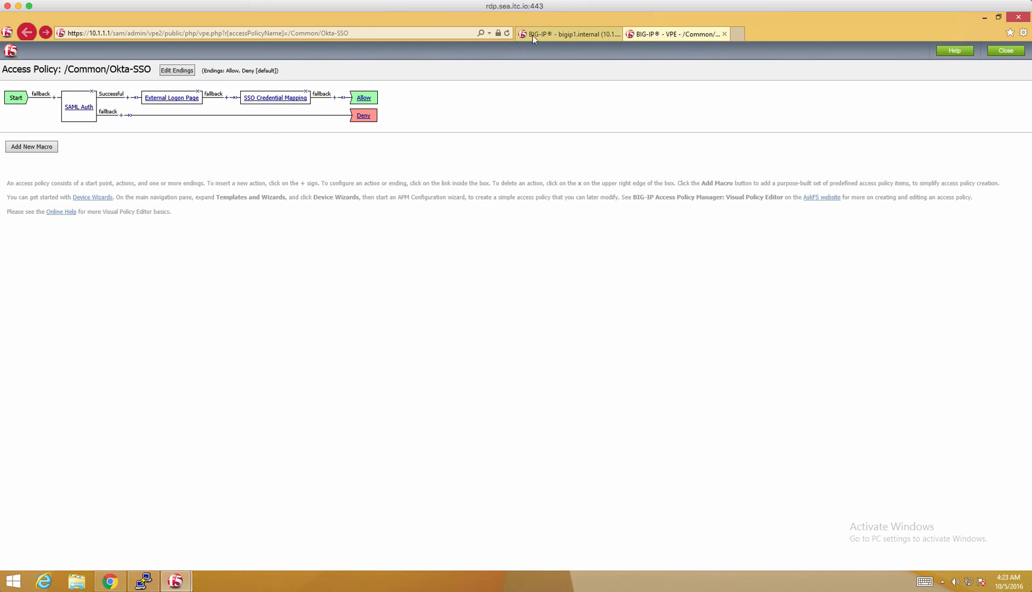
# Return to the main BIG-IP configuration page and start creating a new local traffic virtual server.
pyautogui.click(536, 35)
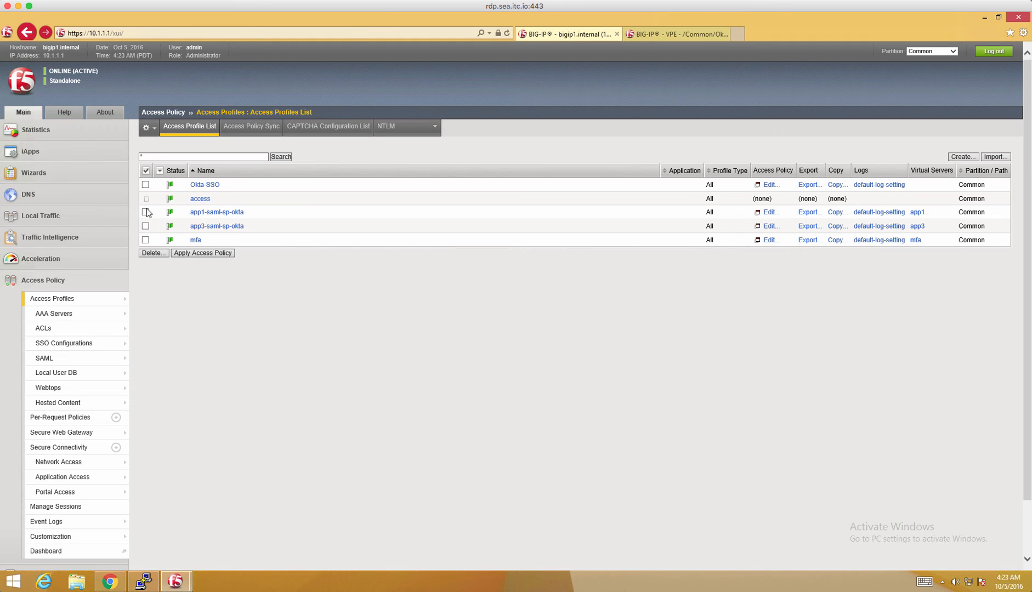
pyautogui.click(48, 216)
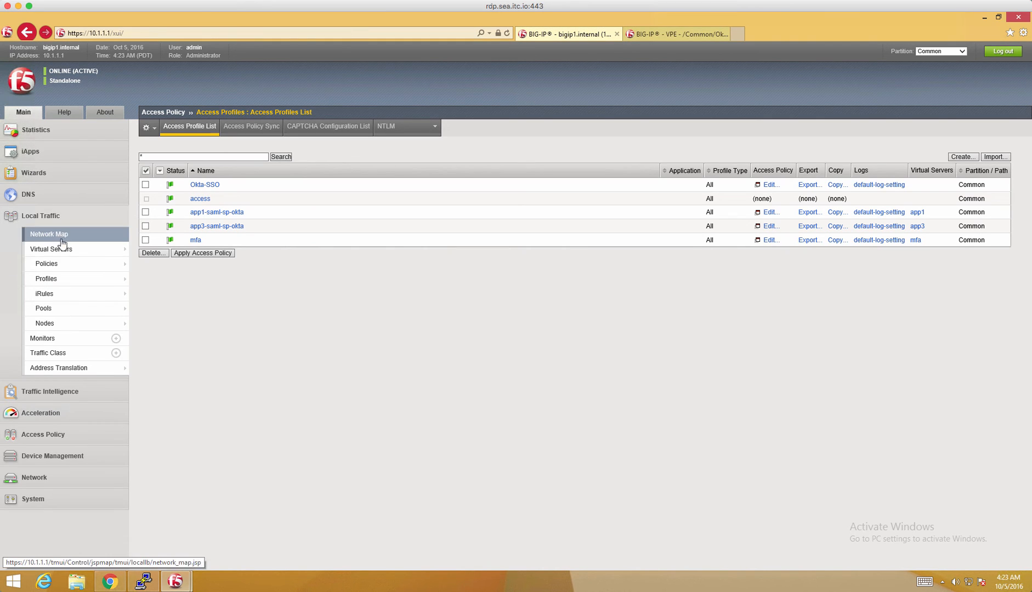
pyautogui.moveTo(62, 248)
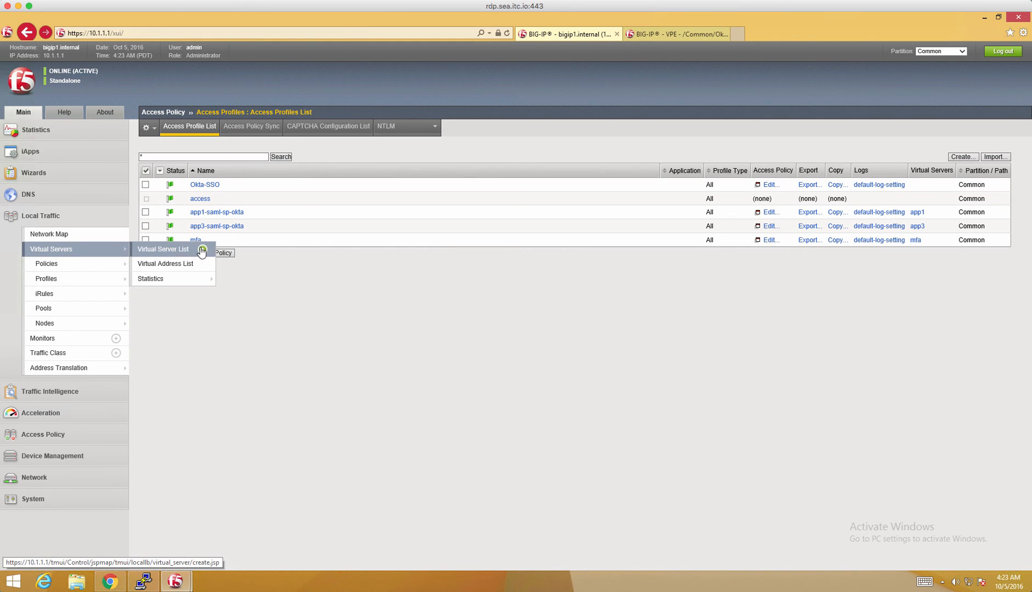
pyautogui.click(202, 250)
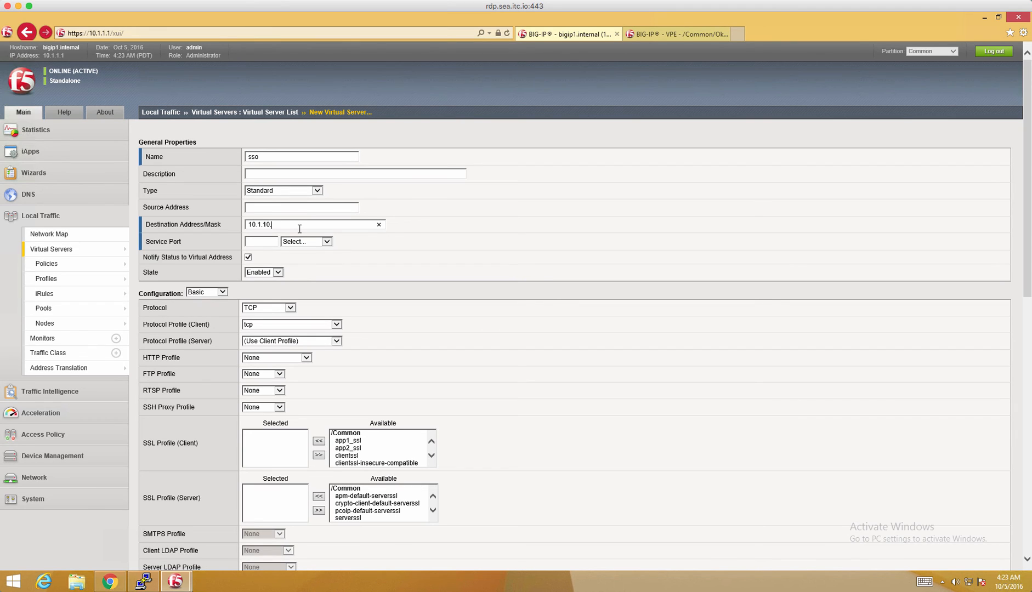
# Set the new virtual server's destination address to 10.1.10.21, the service port to 443 (HTTPS), and the HTTP profile to http.
pyautogui.write('43')
pyautogui.click(306, 358)
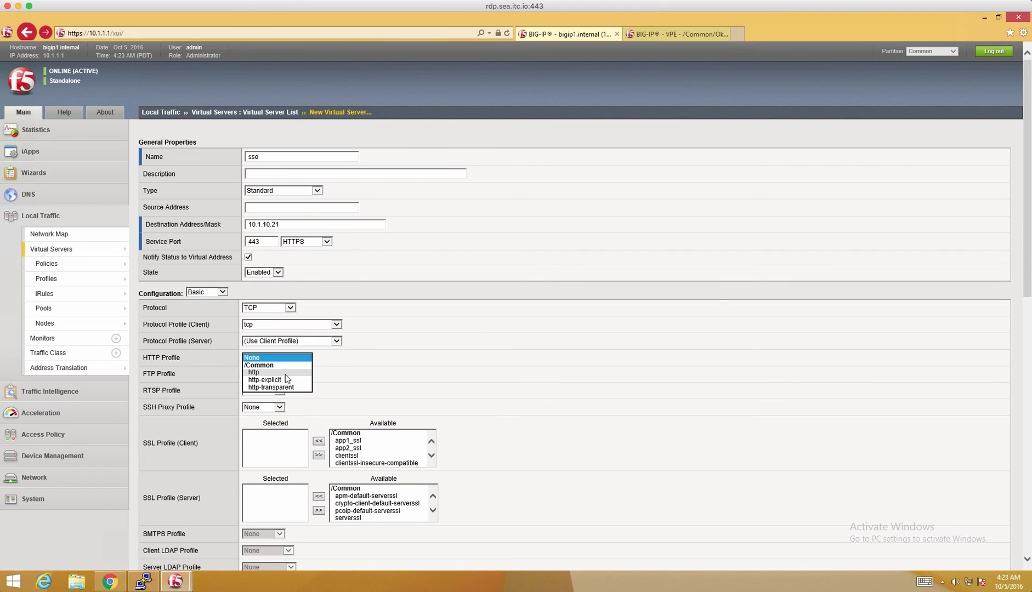
pyautogui.click(285, 374)
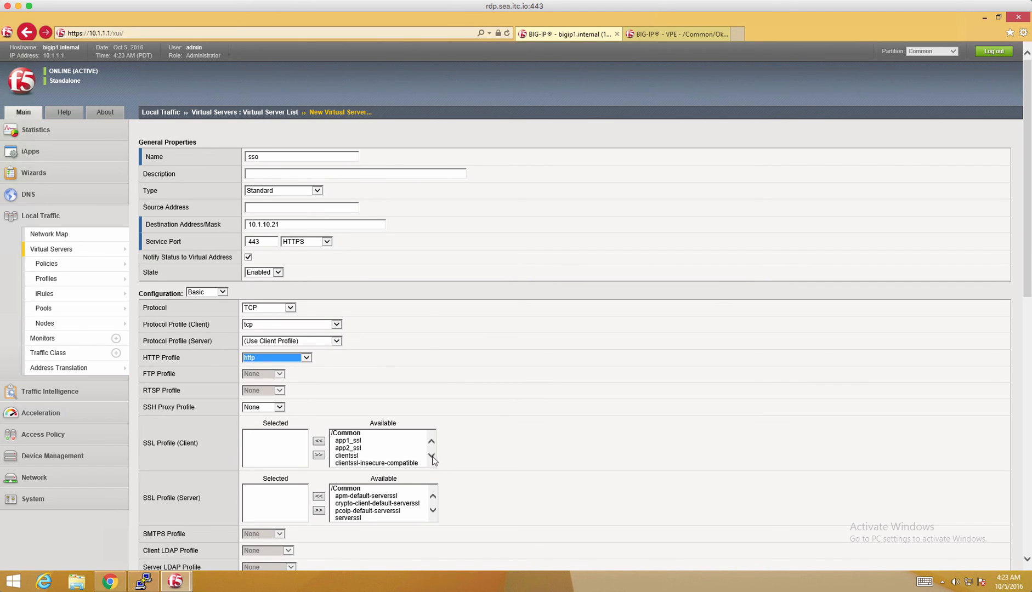
# Assign wildcard_ssl as the client SSL profile and set Source Address Translation to Auto Map for the virtual server.
pyautogui.scroll(-2, 431, 460)
pyautogui.click(390, 455)
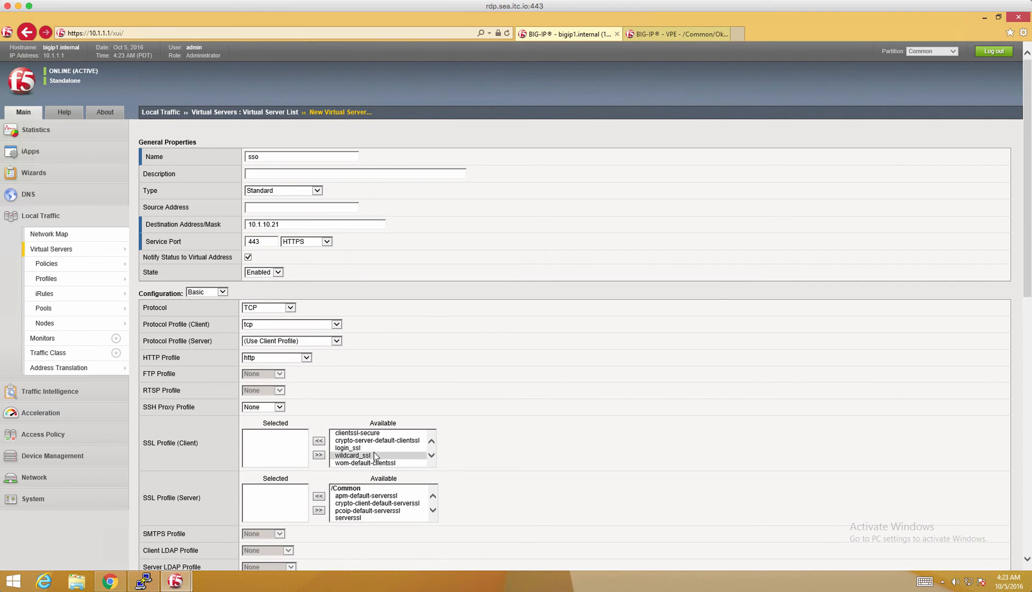
pyautogui.click(319, 441)
pyautogui.scroll(-2, 493, 473)
pyautogui.scroll(-2, 495, 474)
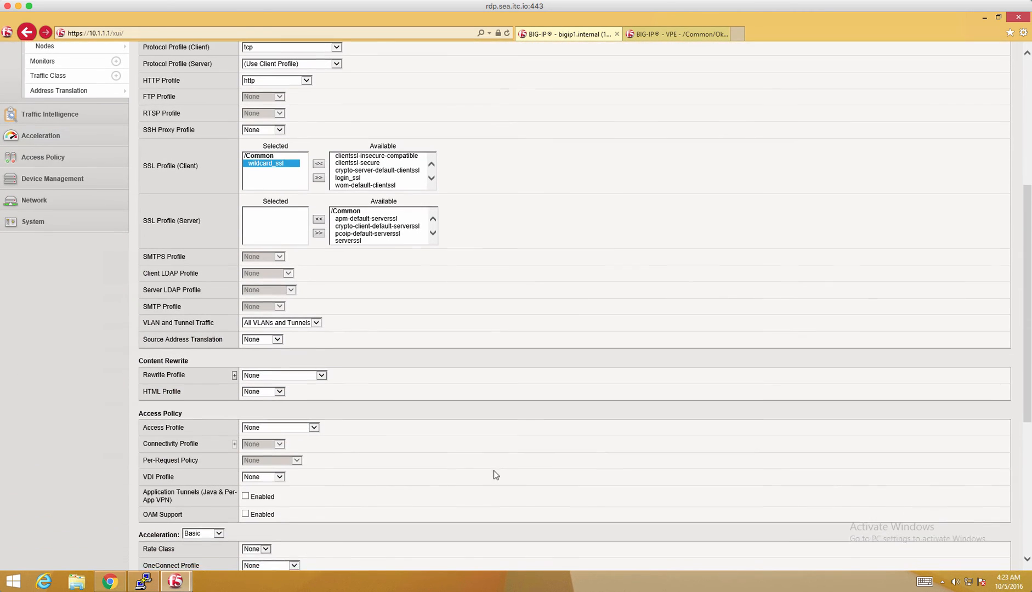
pyautogui.click(260, 337)
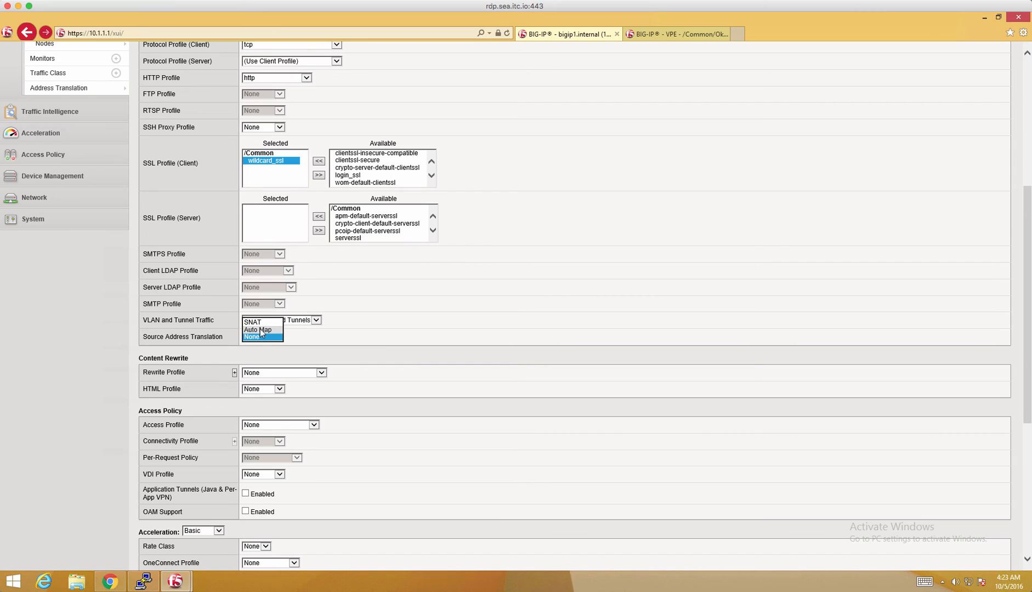
pyautogui.click(258, 329)
# Set the virtual server's access profile to Okta-SSO.
pyautogui.scroll(-3, 416, 403)
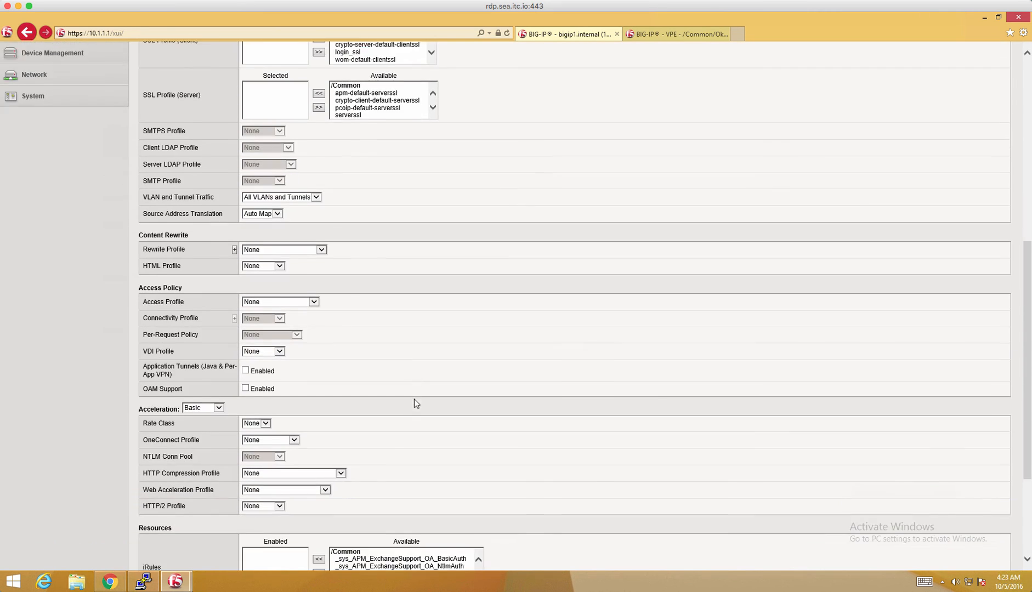
pyautogui.click(310, 233)
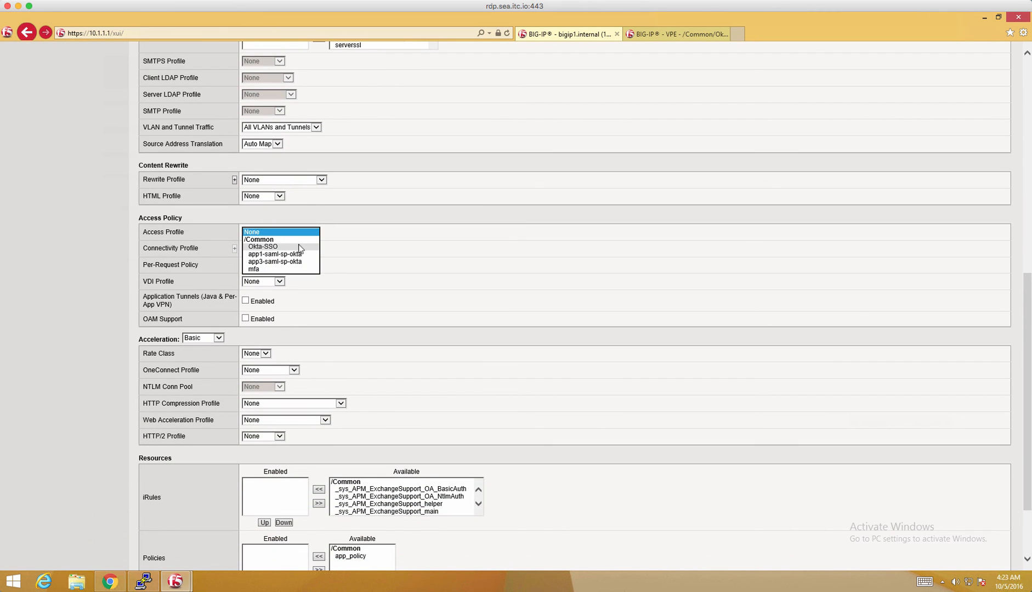
pyautogui.click(301, 247)
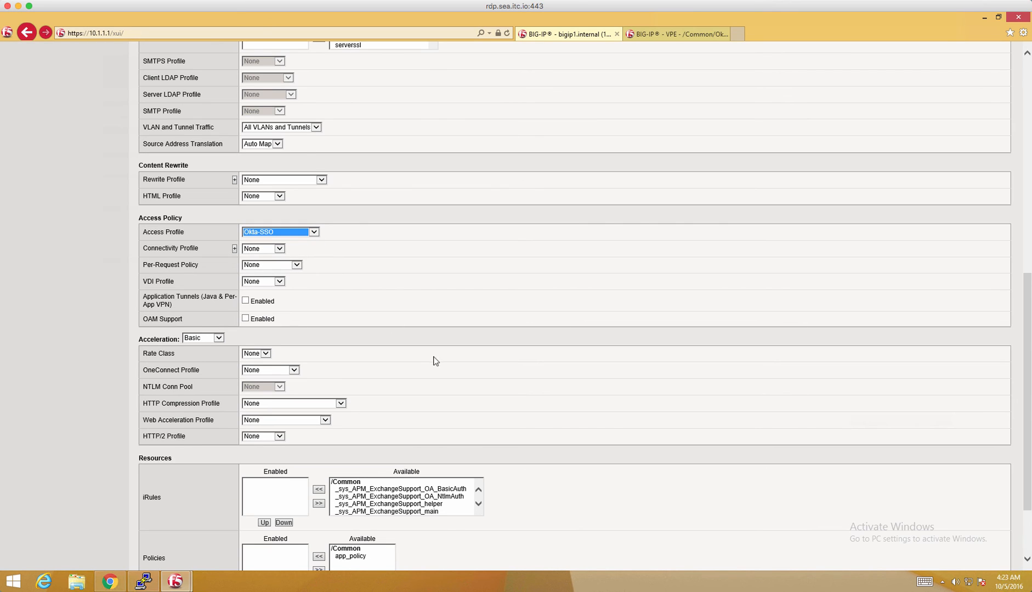
pyautogui.click(442, 381)
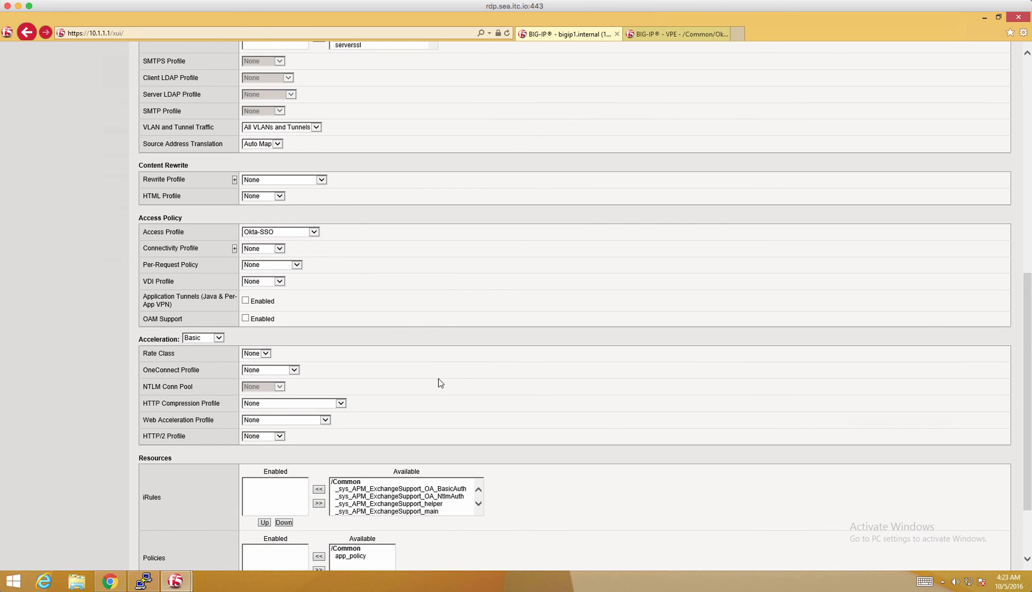
# Select the existing pool in the Common partition as the default pool and finish creating the virtual server.
pyautogui.scroll(-2, 440, 382)
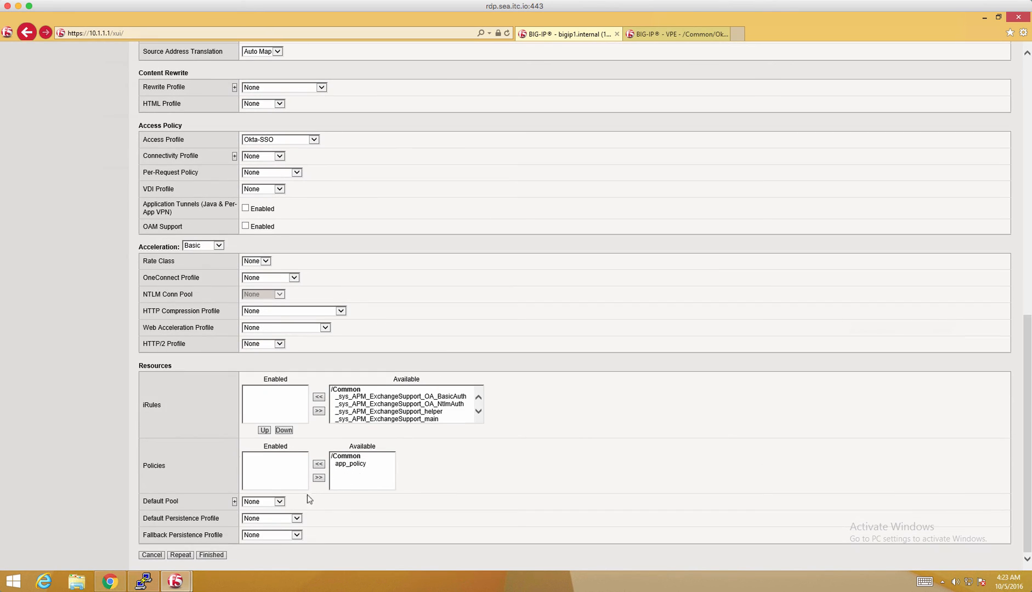
pyautogui.click(279, 502)
pyautogui.click(262, 517)
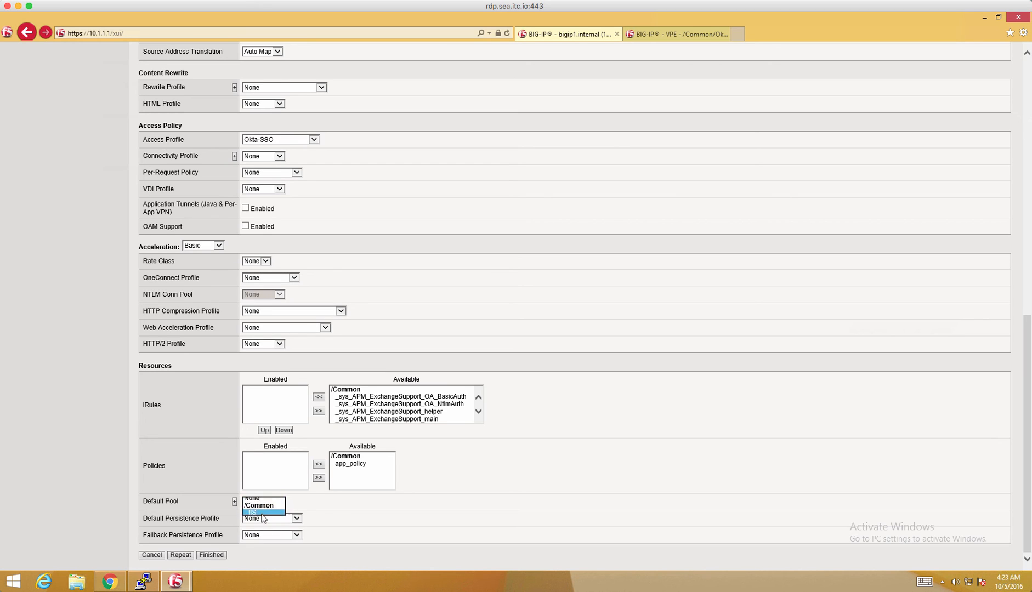
pyautogui.click(218, 556)
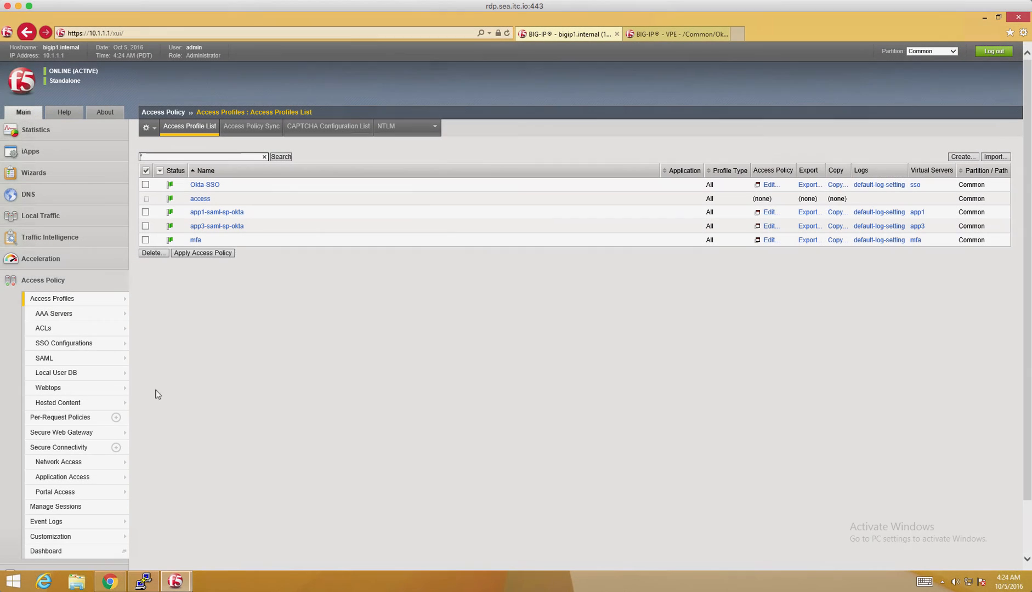
# Open the SecureLogin form definition of the f5demo-forms-client-initiated SSO configuration.
pyautogui.moveTo(88, 343)
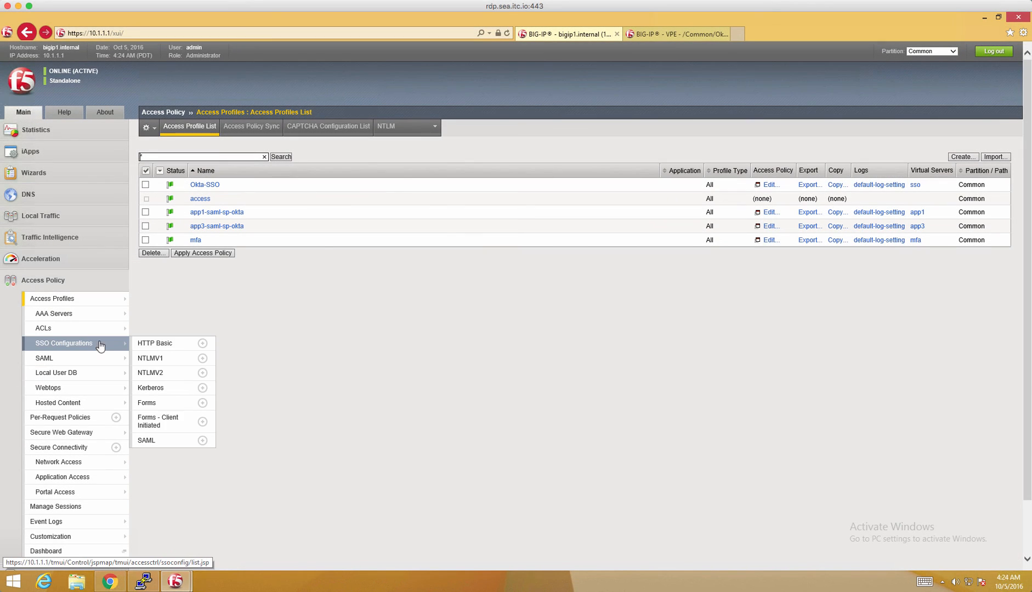
pyautogui.click(176, 427)
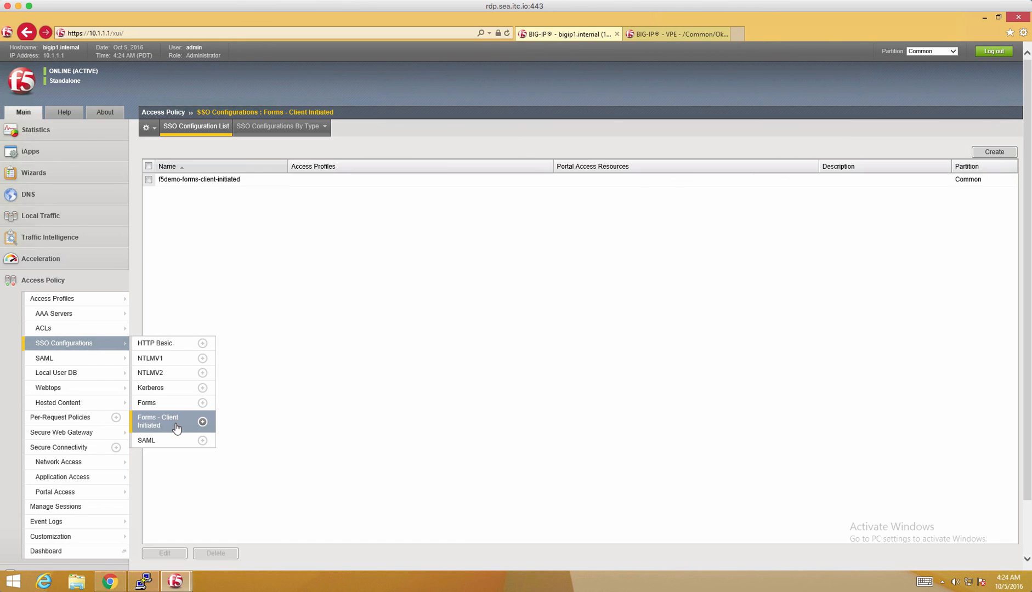
pyautogui.click(149, 180)
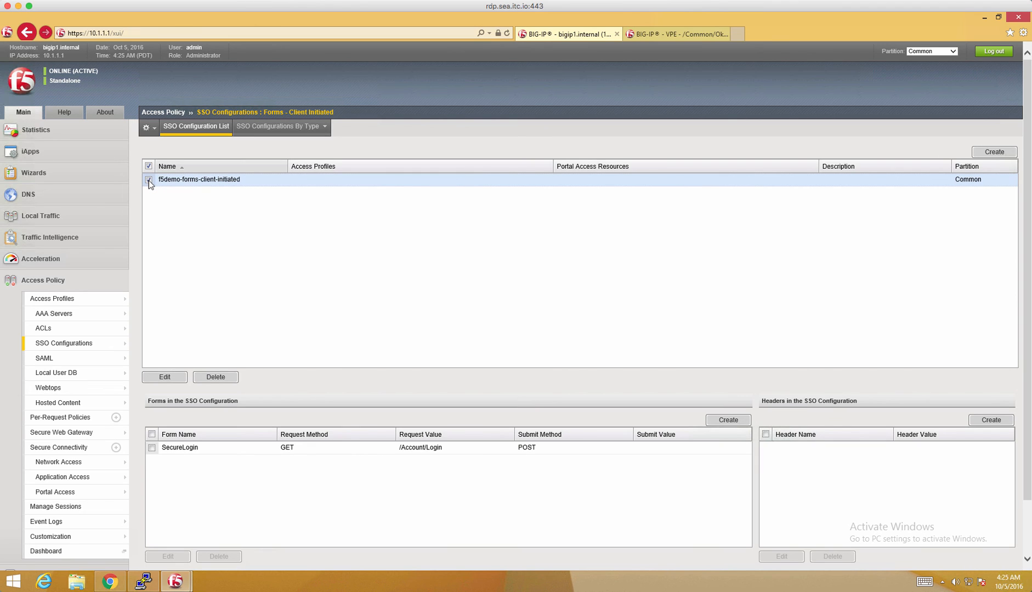
pyautogui.click(159, 451)
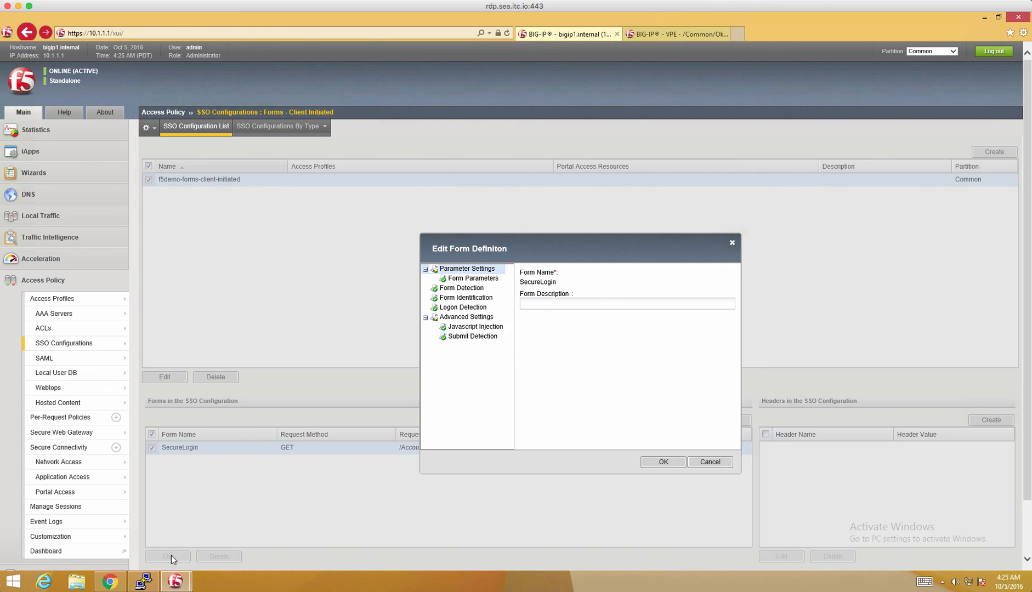
# Examine the form's parameters, form detection, identification, logon detection, JavaScript injection and submit detection settings, and close the definition without saving.
pyautogui.click(475, 282)
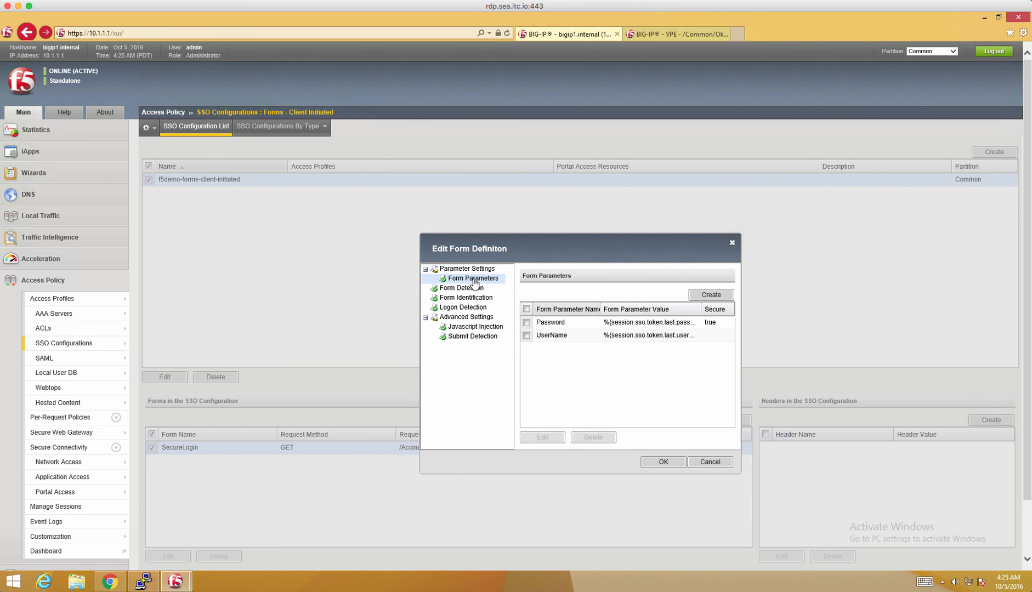
pyautogui.click(475, 290)
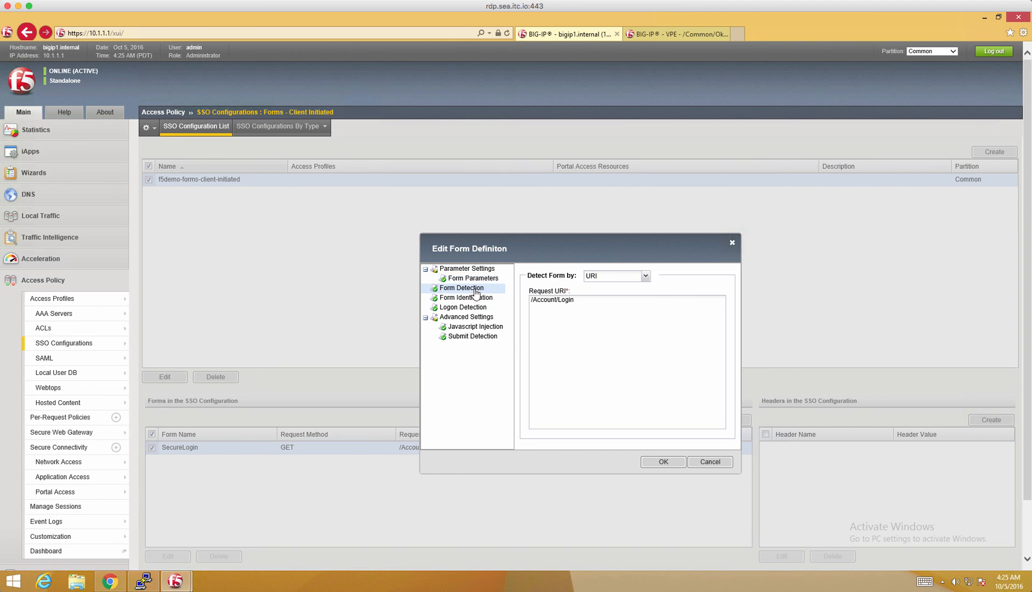
pyautogui.click(475, 297)
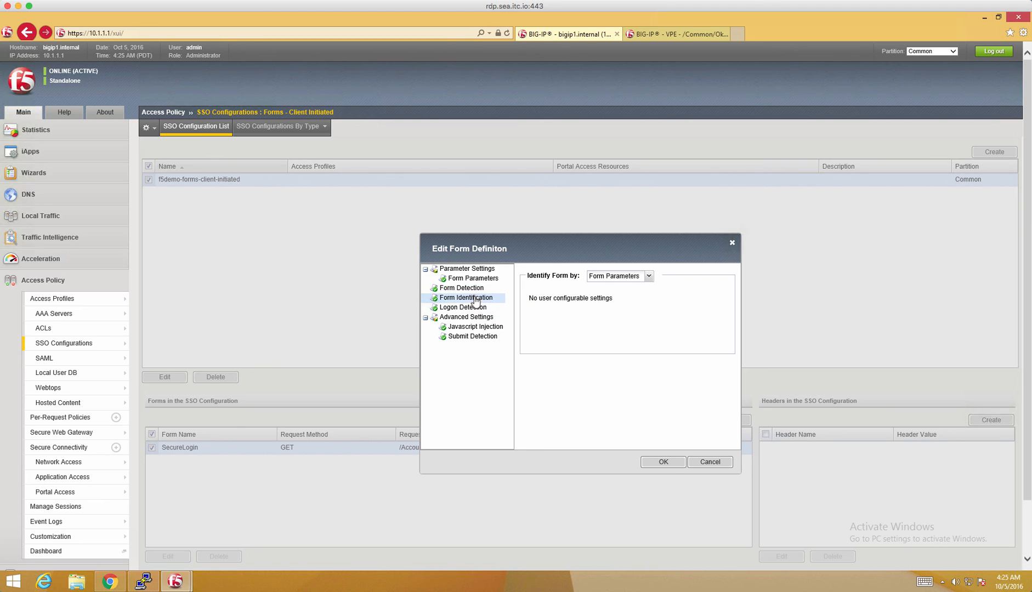
pyautogui.click(471, 308)
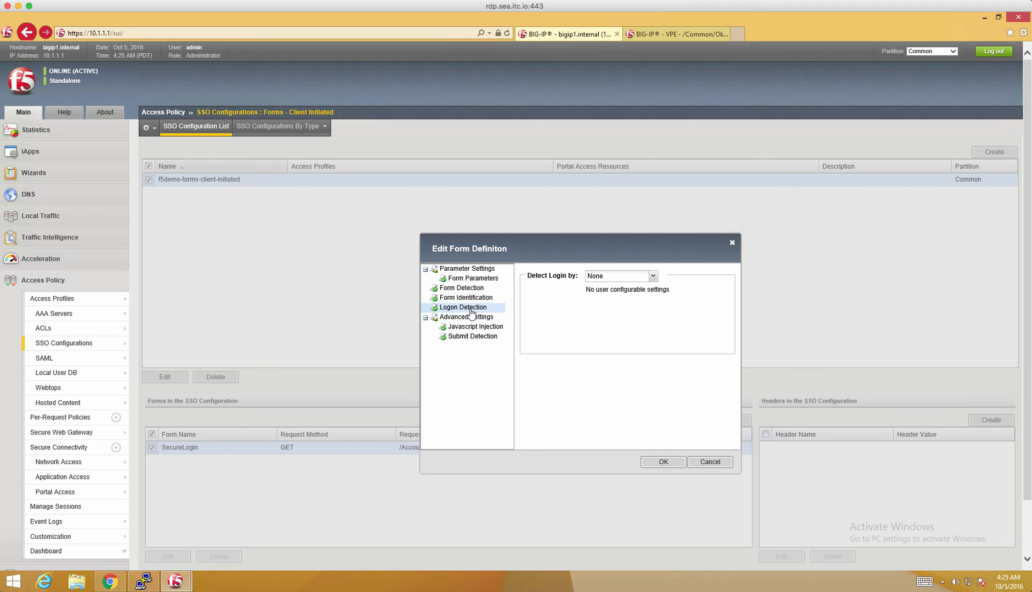
pyautogui.click(473, 327)
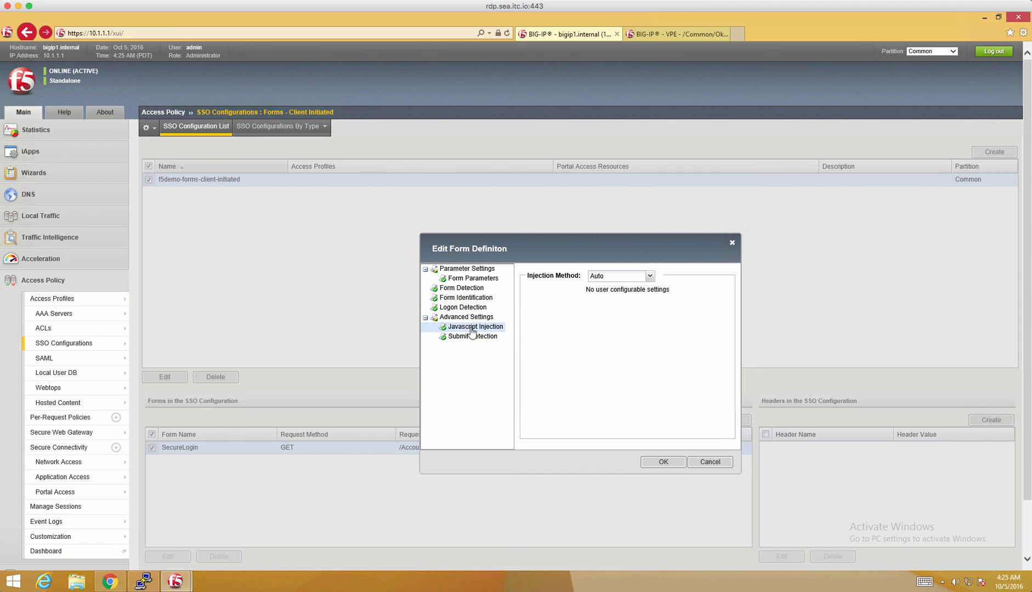
pyautogui.click(473, 337)
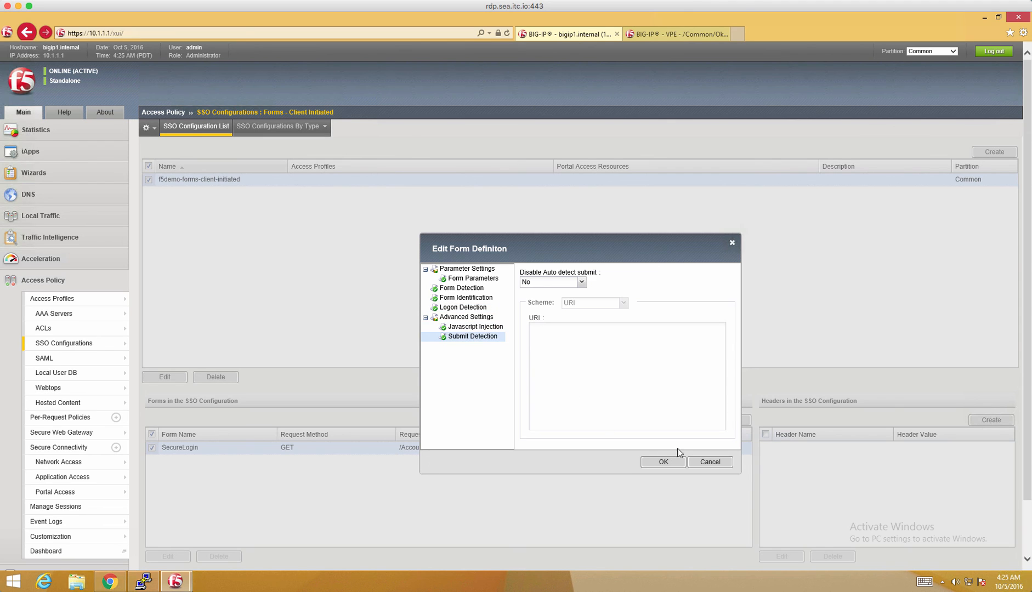
pyautogui.click(709, 462)
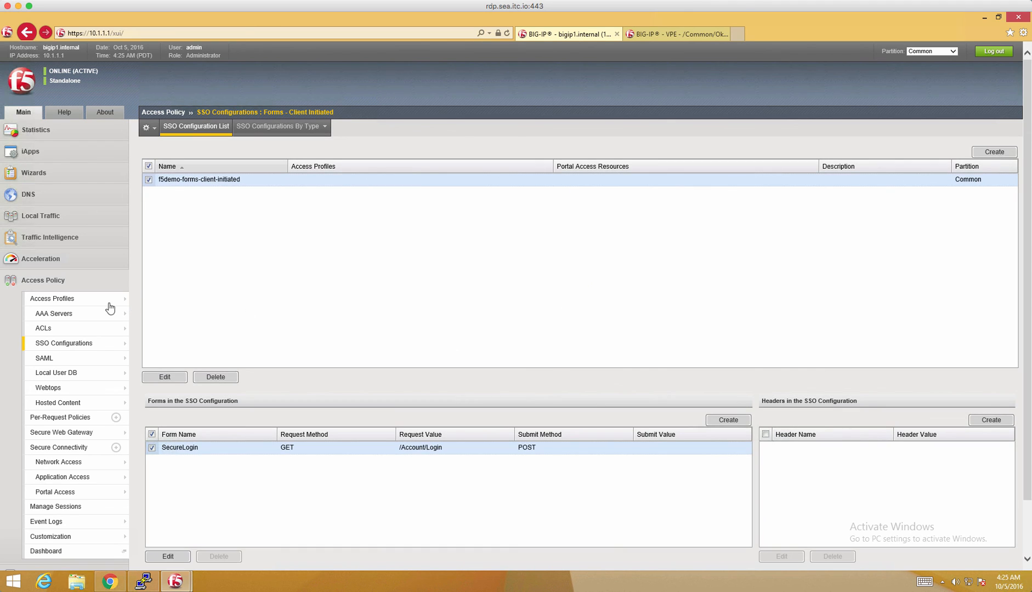
# Set the Okta-SSO access profile's SSO Configuration to f5demo-forms-client-initiated and update the profile.
pyautogui.moveTo(107, 301)
pyautogui.click(140, 299)
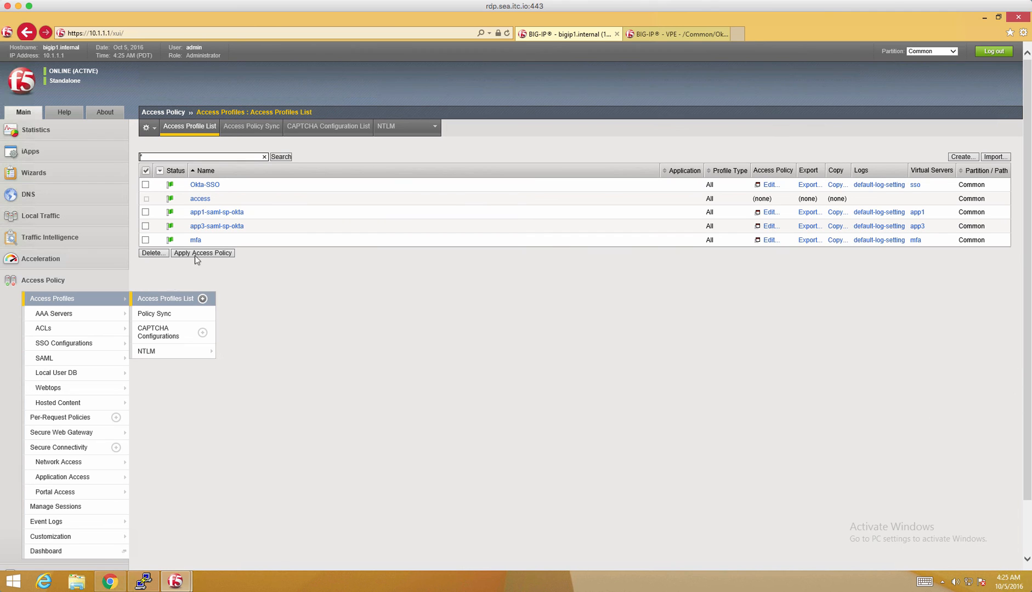
pyautogui.click(200, 185)
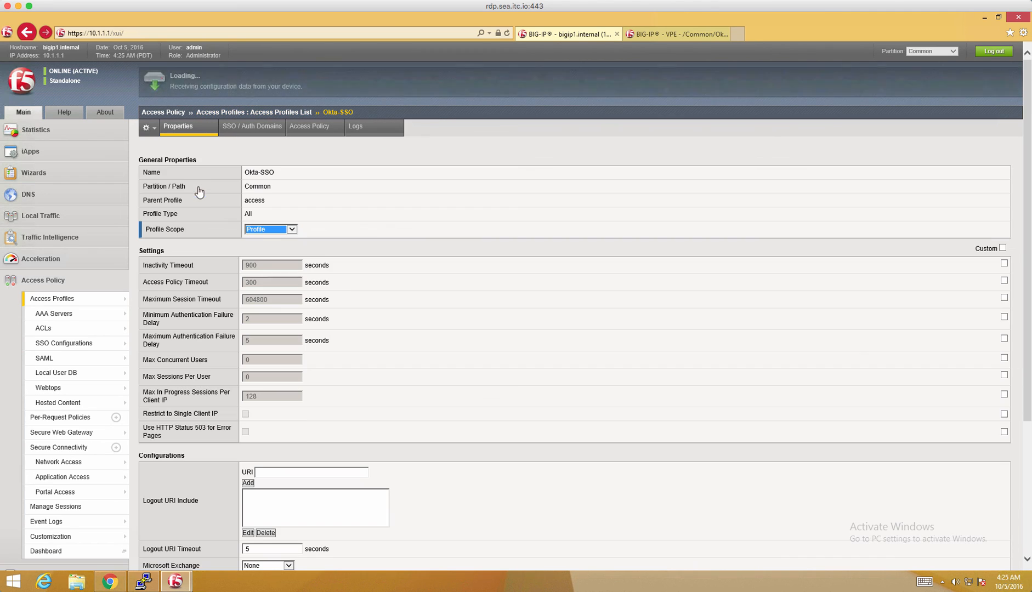
pyautogui.click(252, 133)
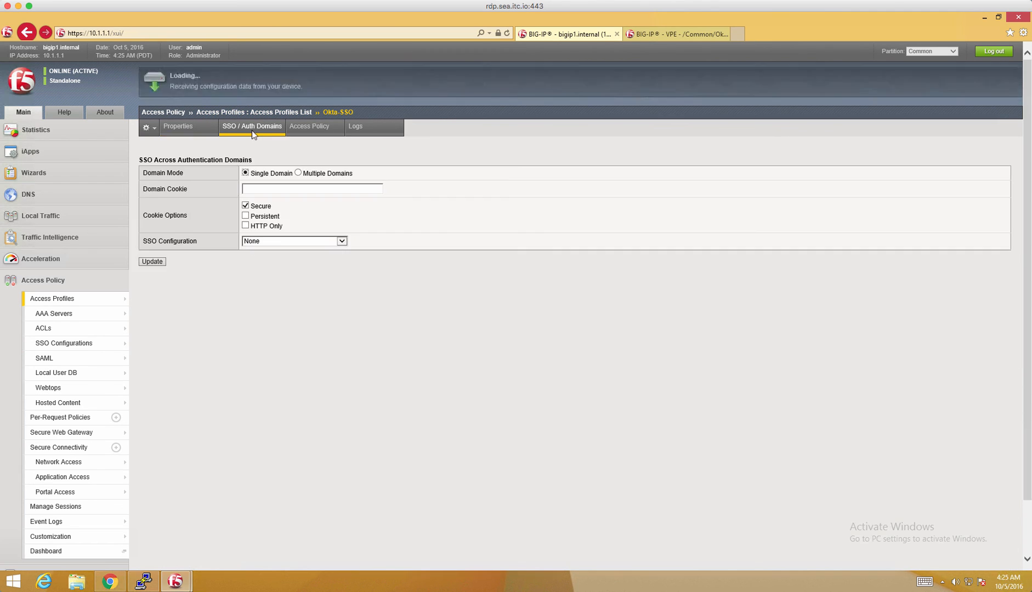
pyautogui.click(342, 242)
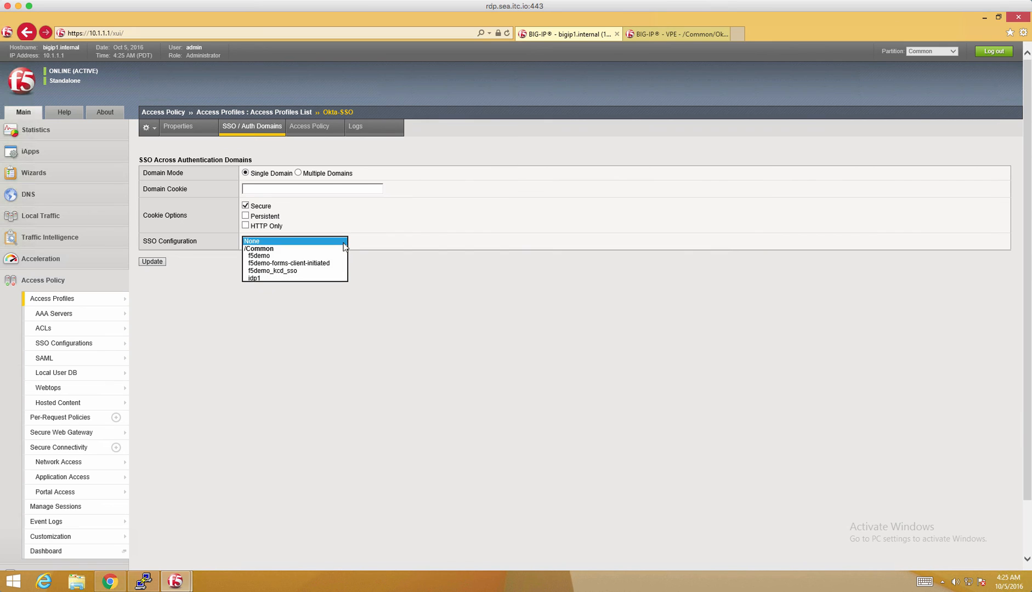
pyautogui.click(322, 263)
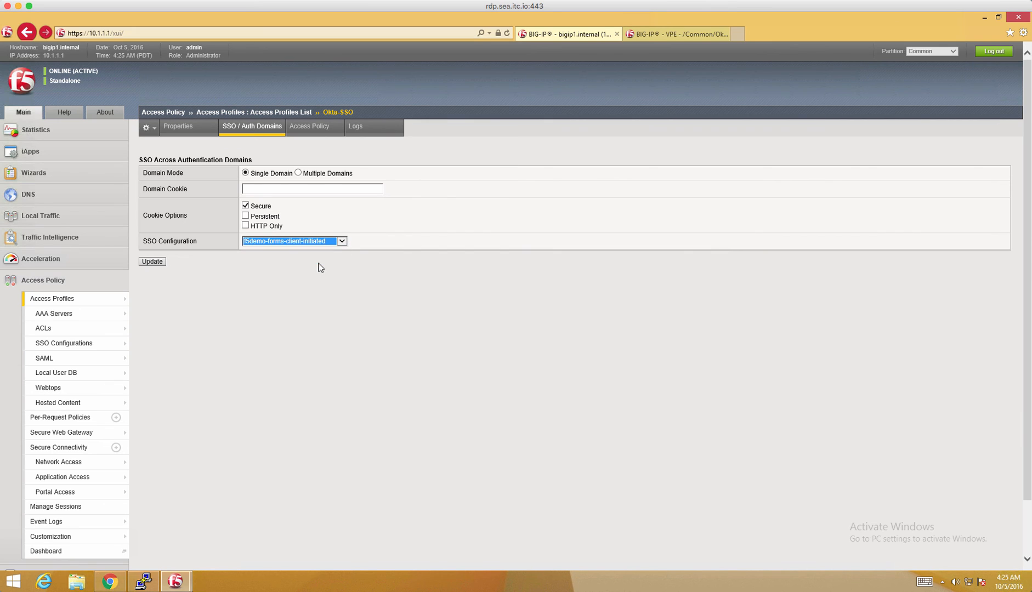
pyautogui.click(153, 262)
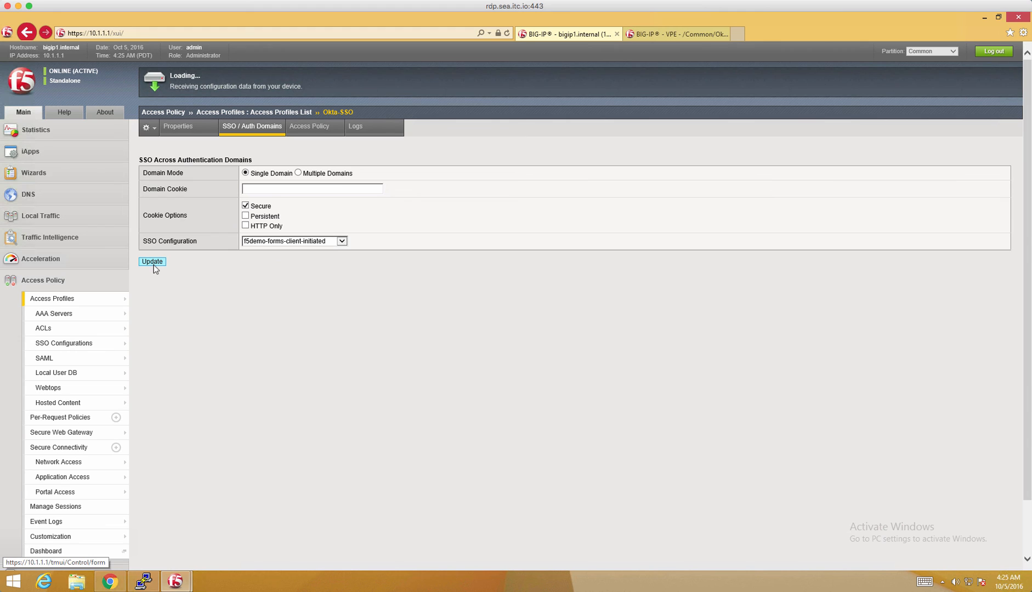